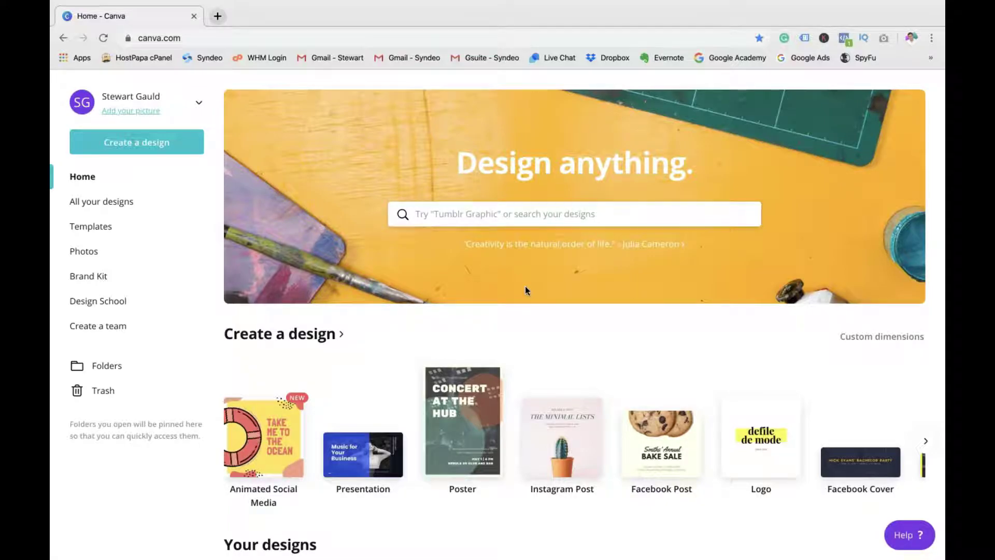
pyautogui.scroll(-1, 526, 290)
pyautogui.scroll(1, 368, 308)
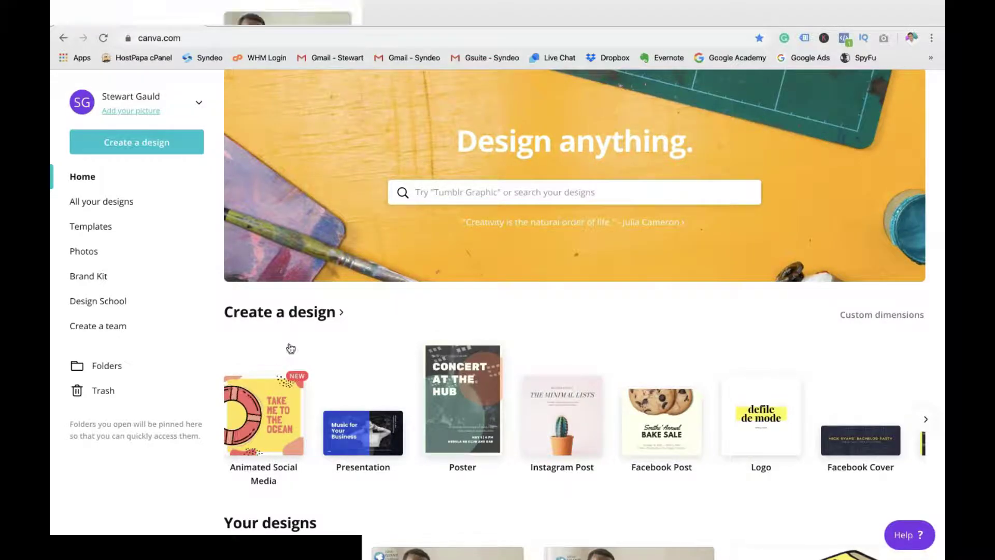
pyautogui.moveTo(263, 436)
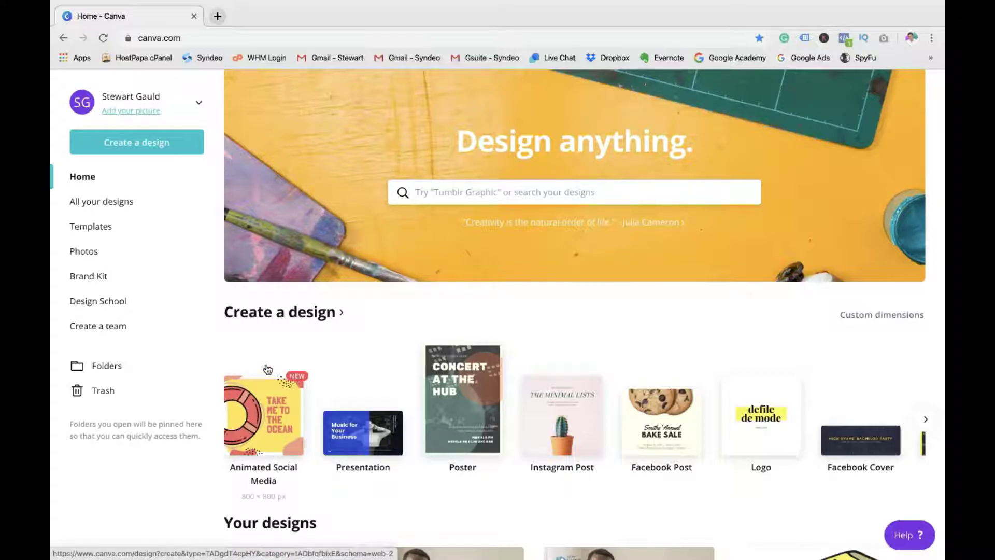
pyautogui.scroll(-1, 361, 390)
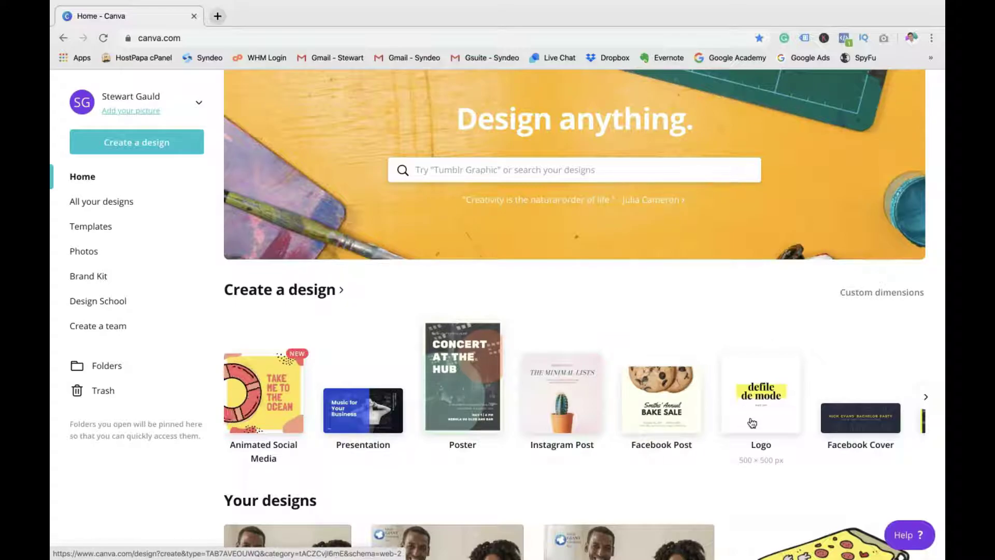
# Browse forward through the design type carousel, then back to the first set.
pyautogui.click(925, 400)
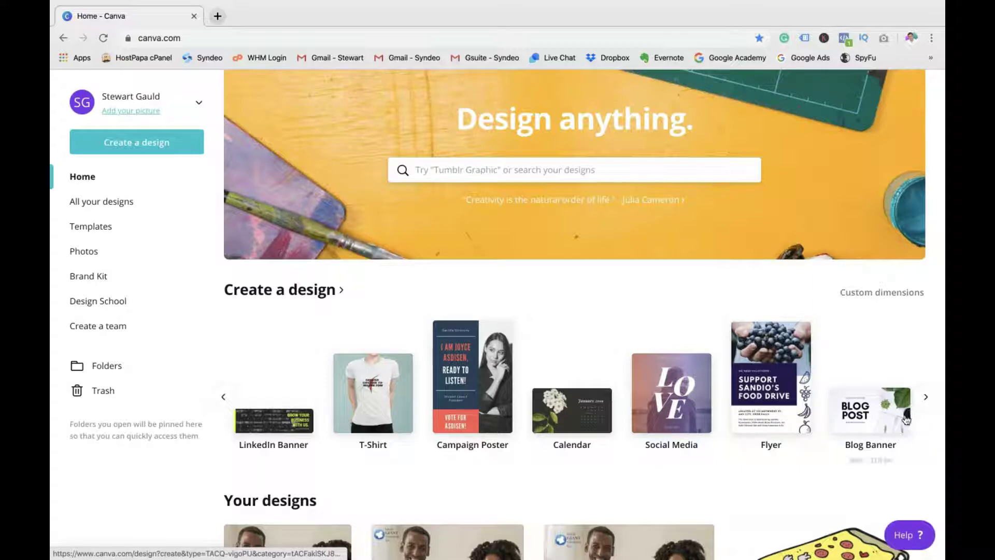
pyautogui.click(926, 405)
pyautogui.click(926, 398)
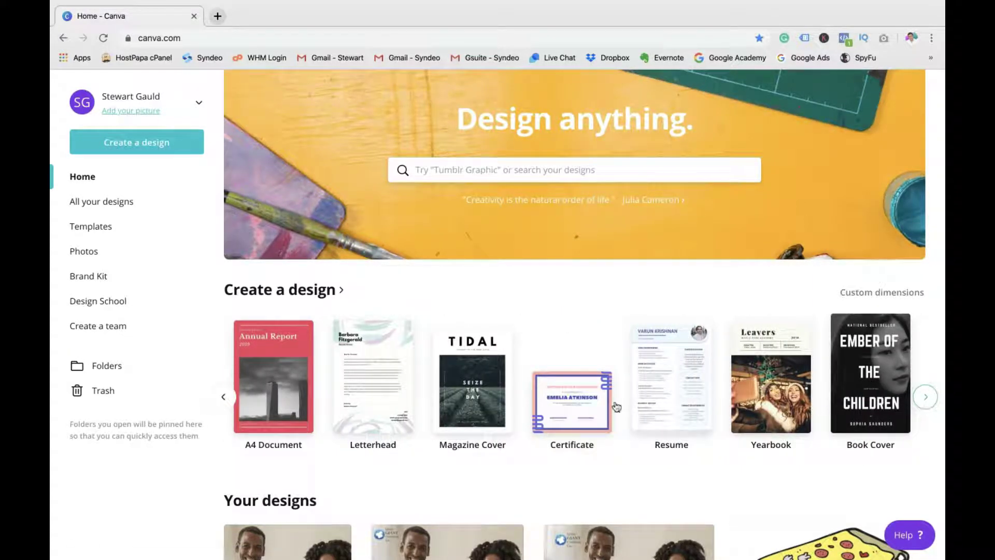
pyautogui.click(232, 401)
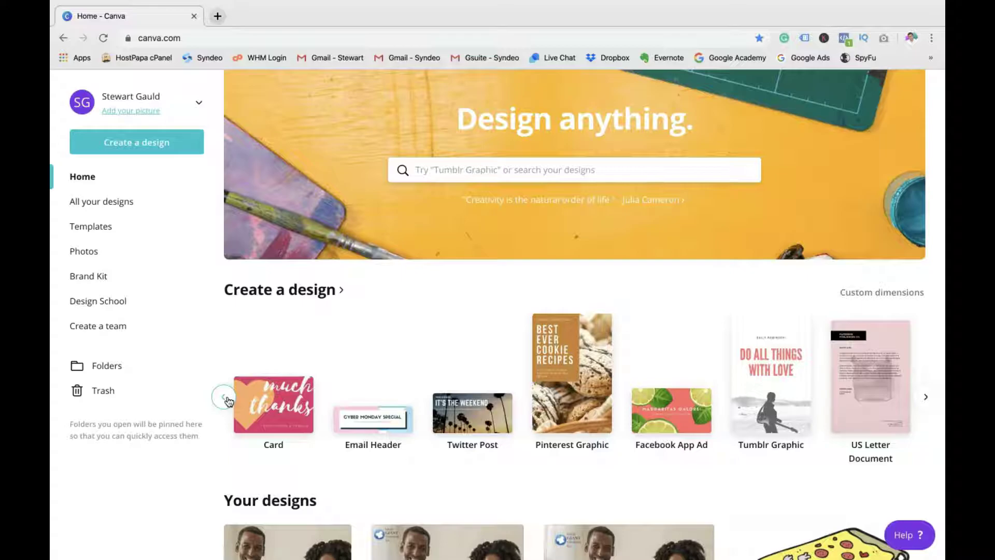
pyautogui.click(228, 400)
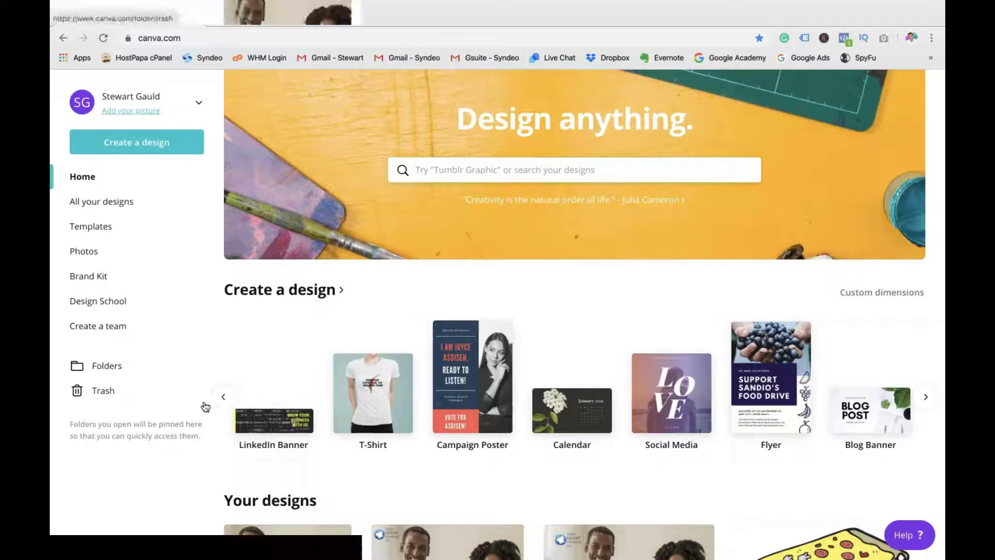
pyautogui.click(224, 396)
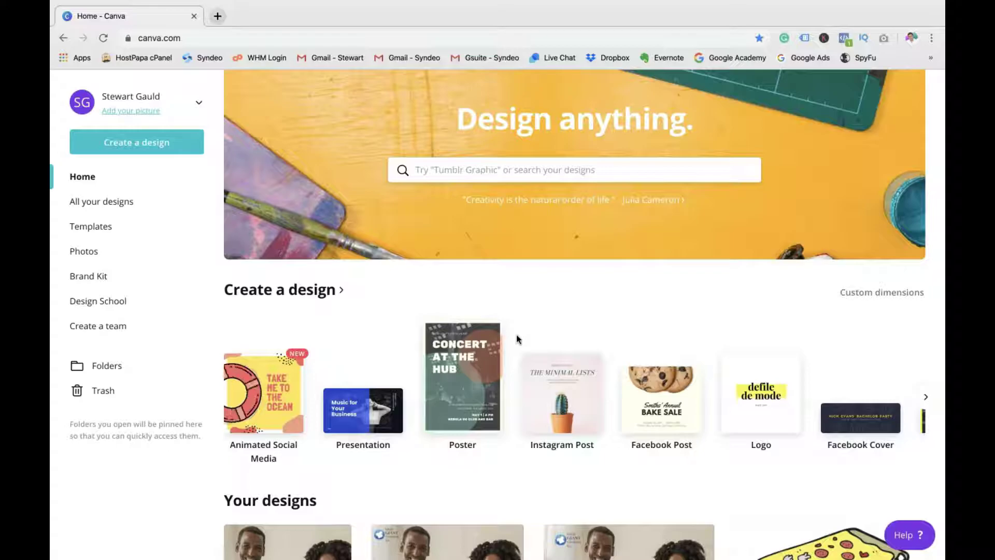
# Search designs for 'poster' and review custom size units, keeping pixels.
pyautogui.click(502, 168)
pyautogui.write('poster')
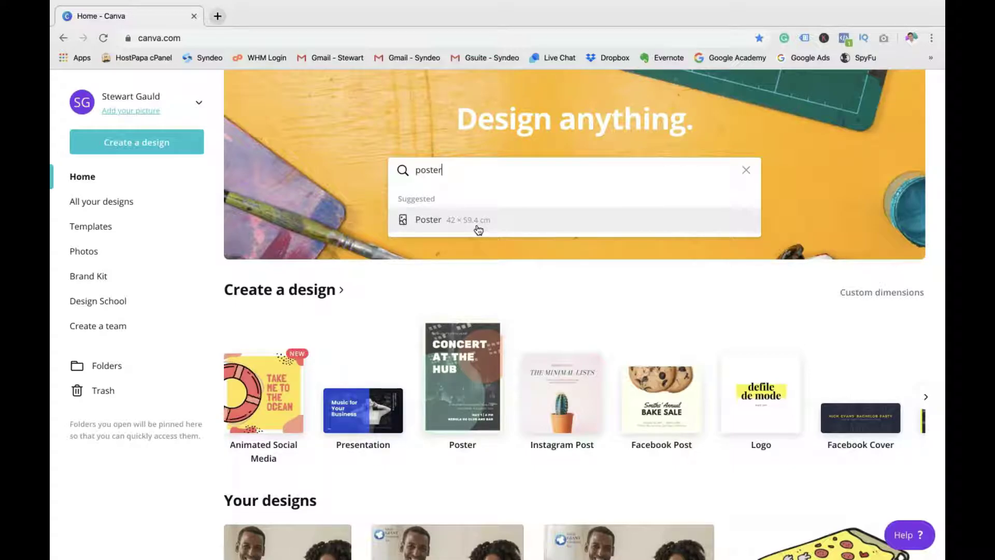
pyautogui.click(863, 293)
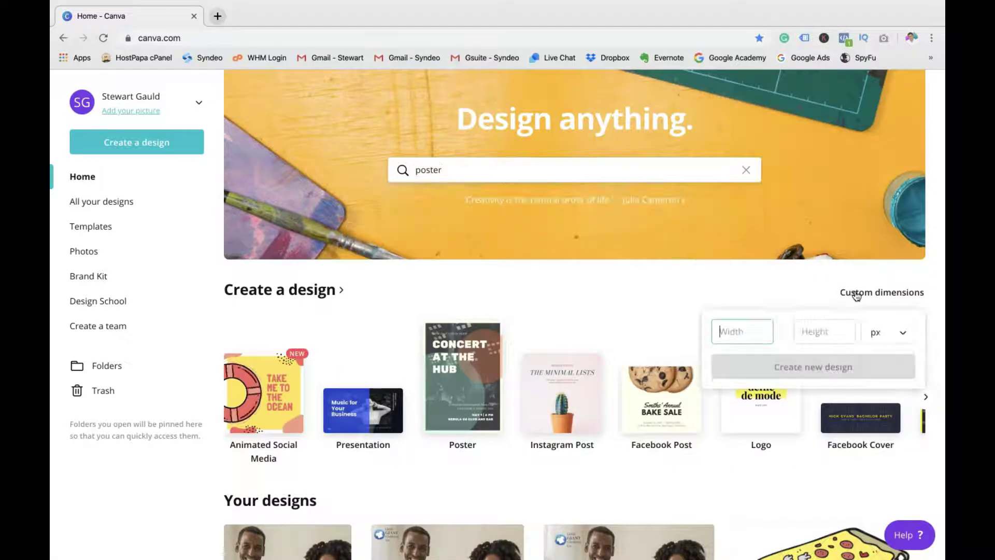
pyautogui.click(902, 328)
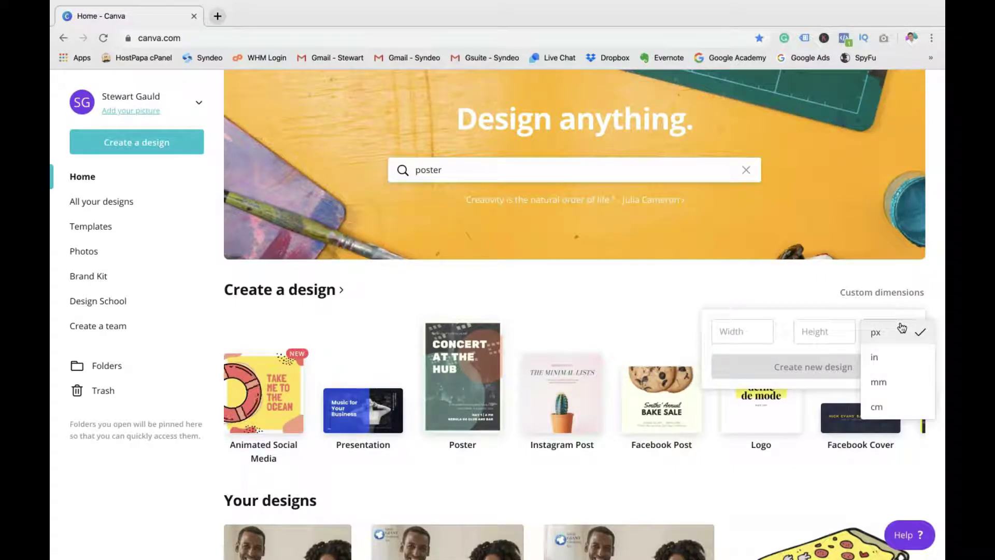
pyautogui.click(745, 331)
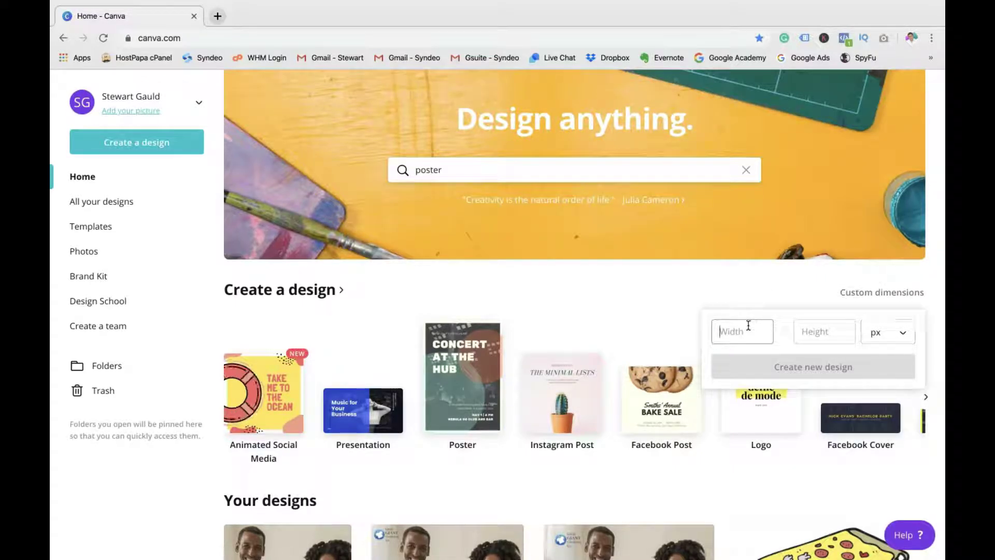
pyautogui.click(673, 313)
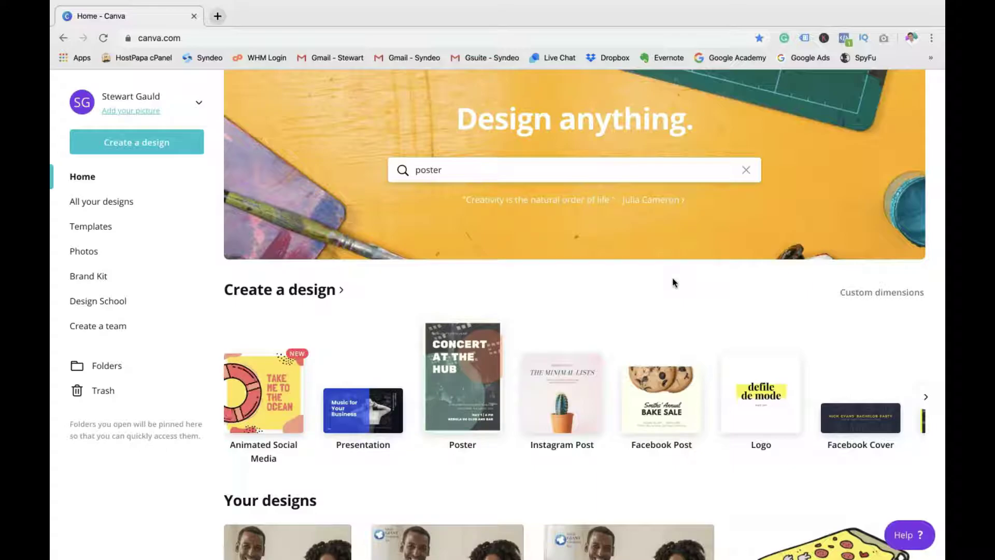
pyautogui.scroll(1, 673, 282)
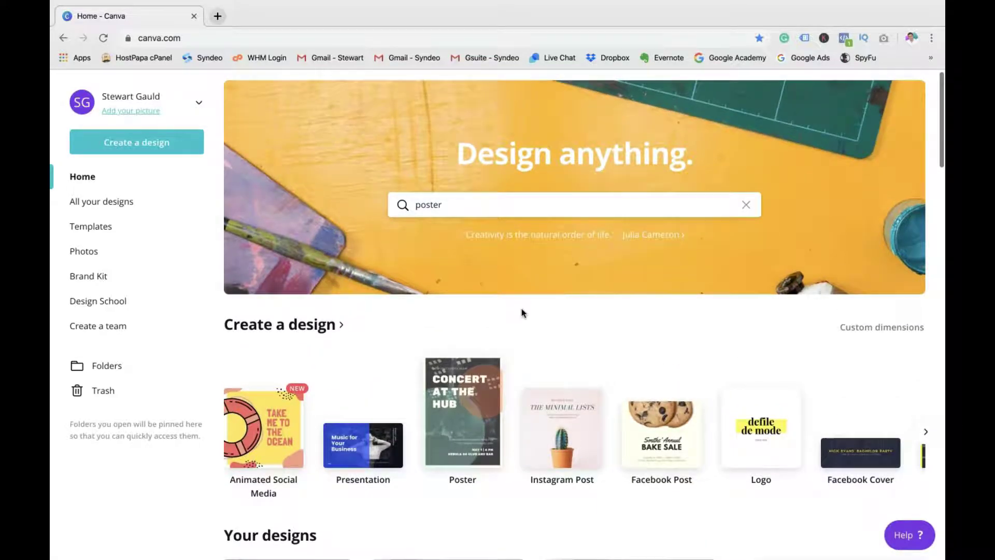
# Create a new poster and apply the 'Wine & Cheese at the Park' template.
pyautogui.click(476, 394)
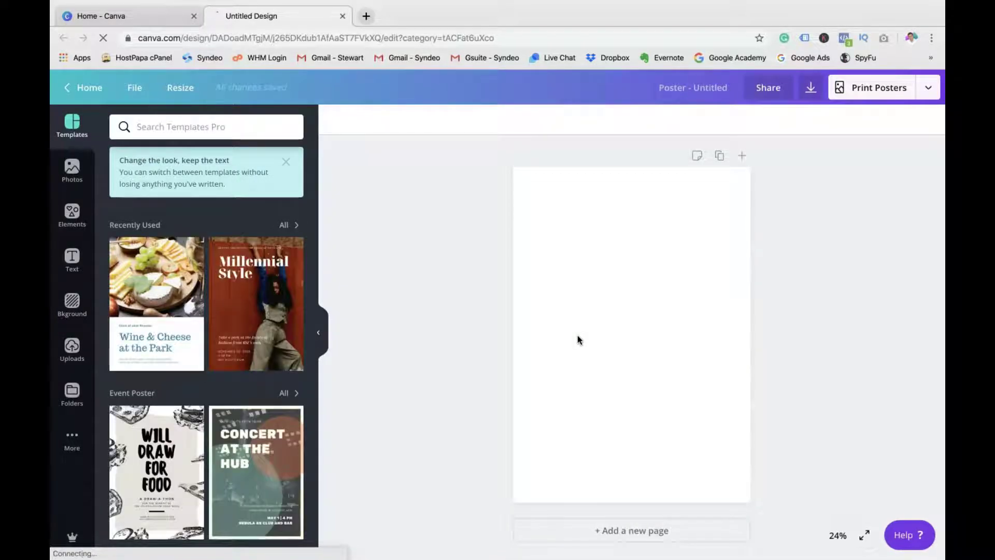
pyautogui.moveTo(256, 303)
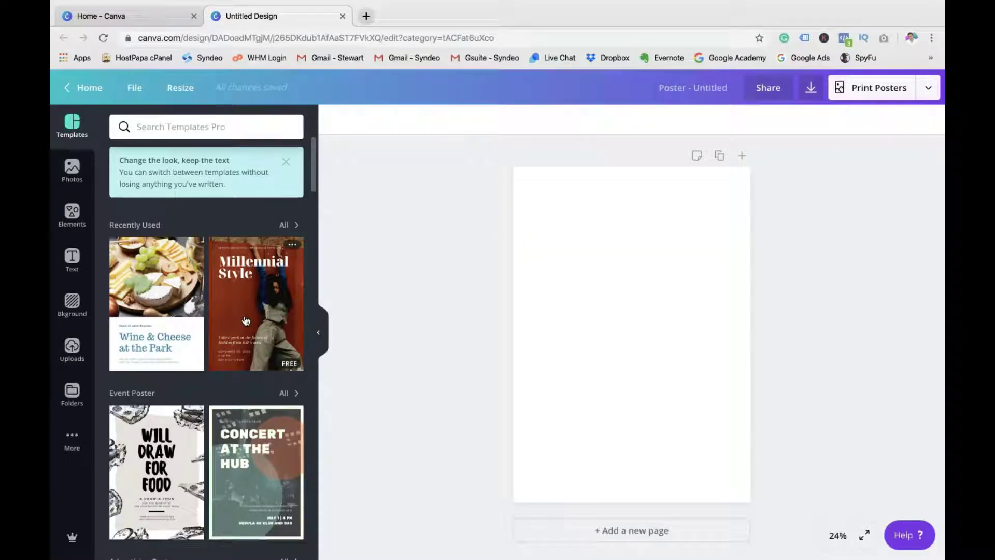
pyautogui.scroll(-1, 245, 320)
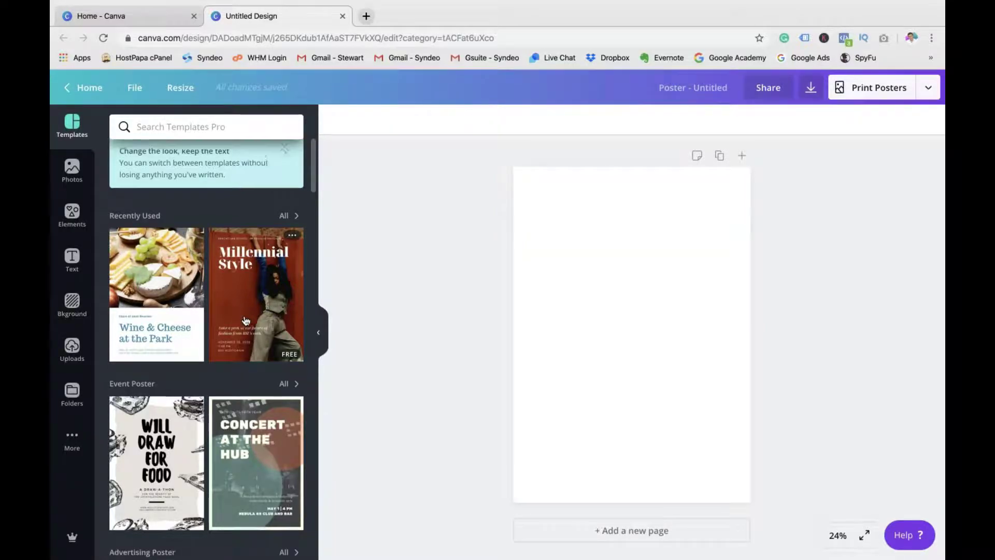
pyautogui.scroll(-2, 237, 296)
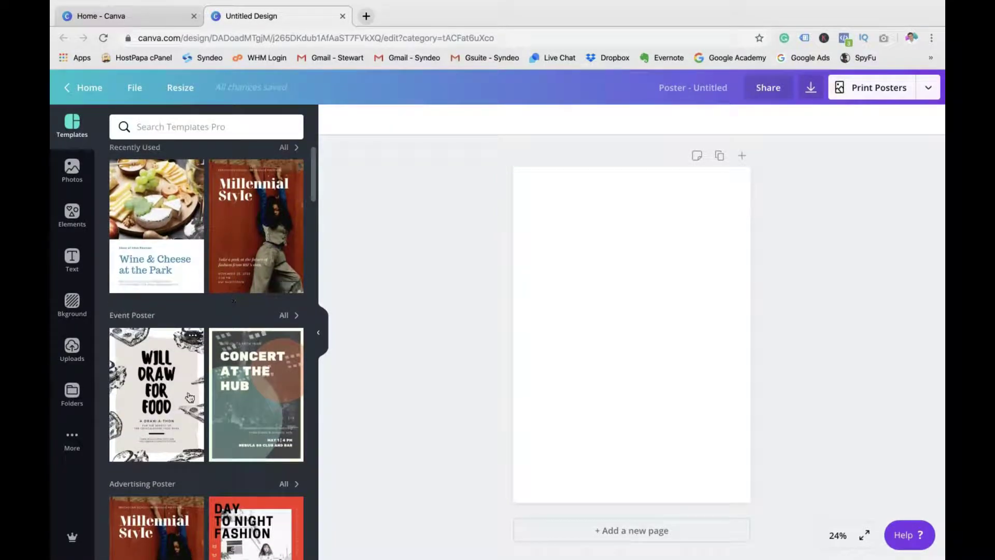
pyautogui.scroll(-2, 233, 303)
pyautogui.scroll(-4, 210, 413)
pyautogui.scroll(-1, 211, 412)
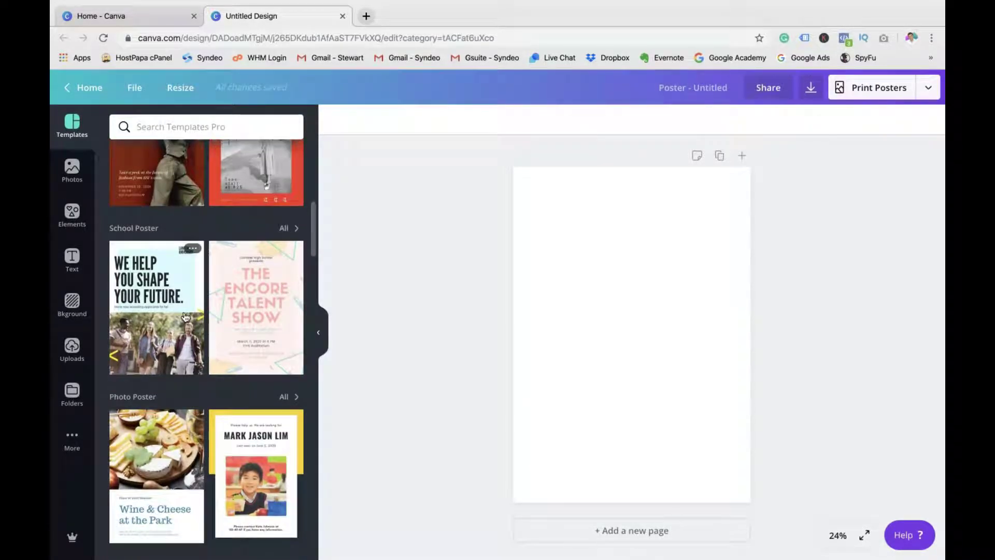
pyautogui.scroll(-5, 173, 433)
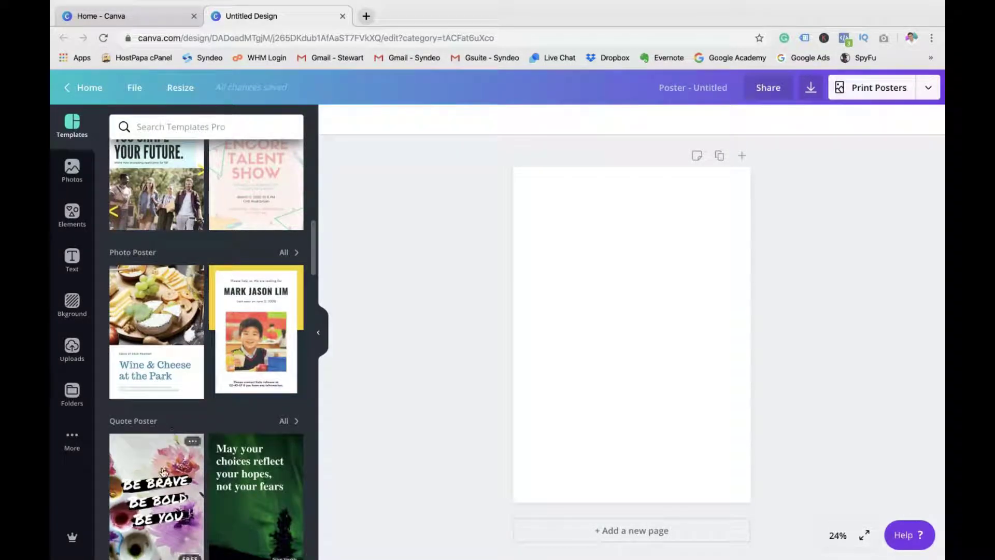
pyautogui.scroll(3, 190, 372)
pyautogui.scroll(3, 191, 372)
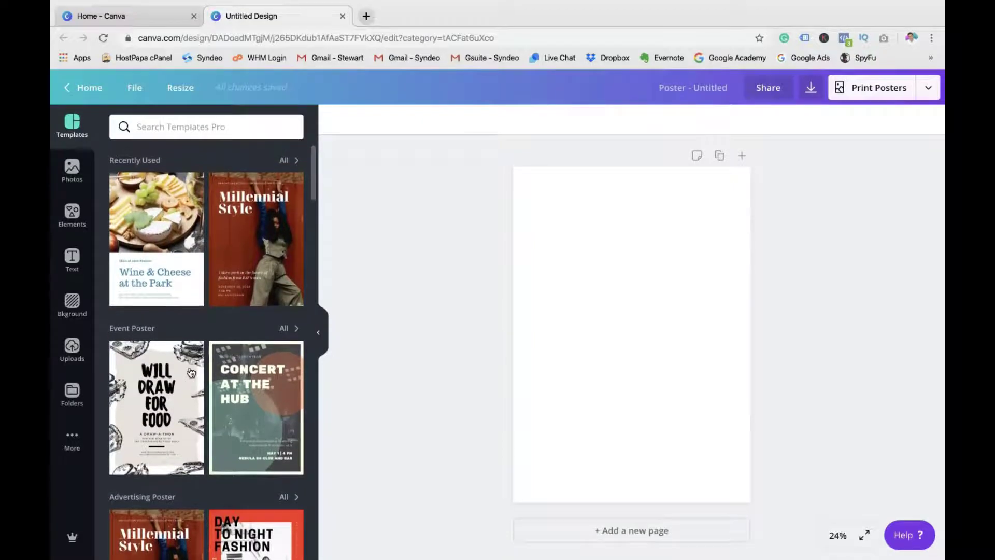
pyautogui.scroll(1, 190, 372)
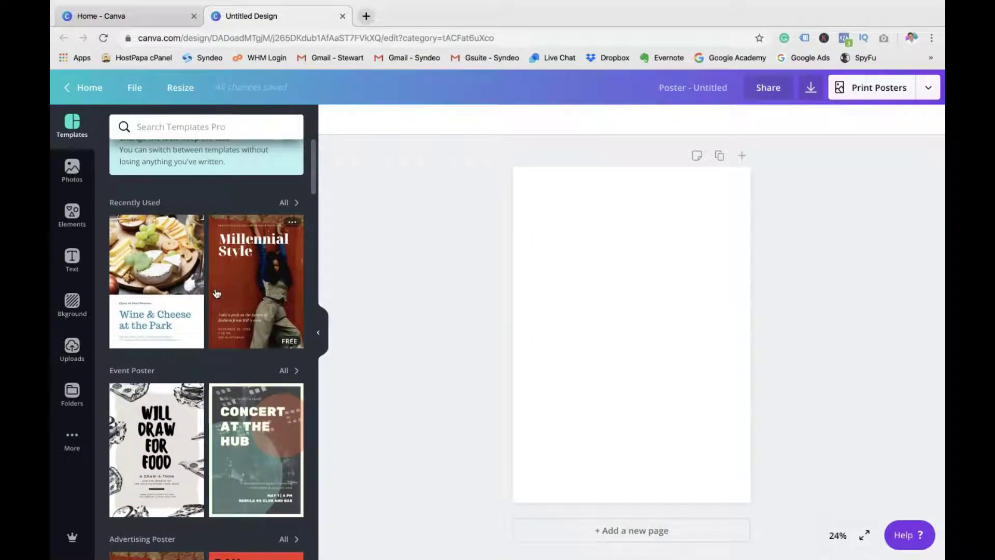
pyautogui.click(171, 286)
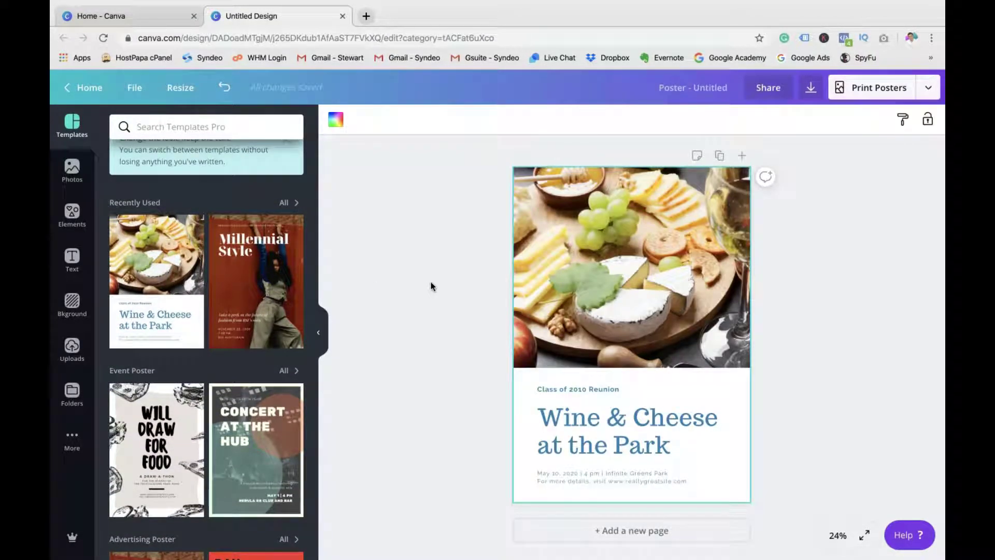
# Add page 2 with the Concert at the Hub template and page 3 with the child photo template.
pyautogui.click(610, 531)
pyautogui.scroll(-2, 266, 357)
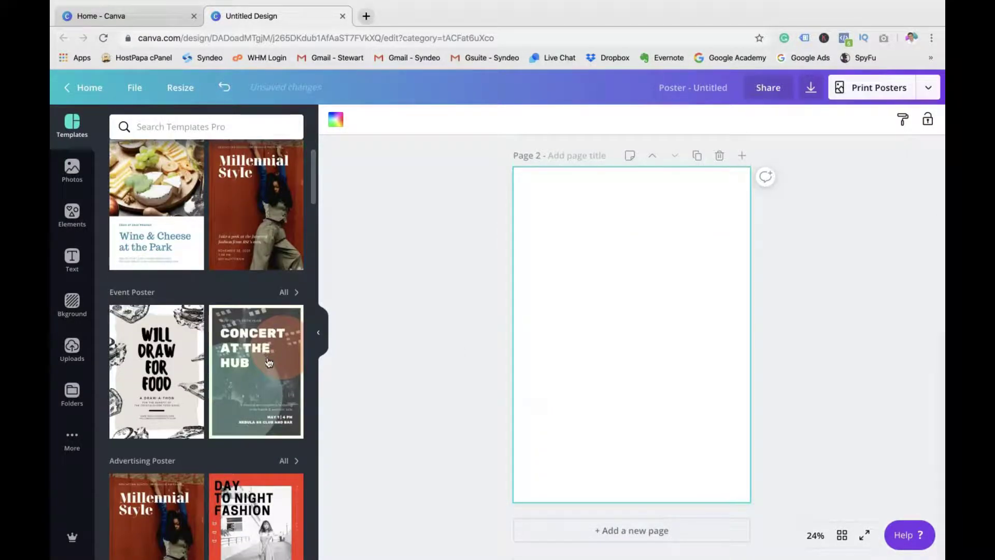
pyautogui.click(266, 363)
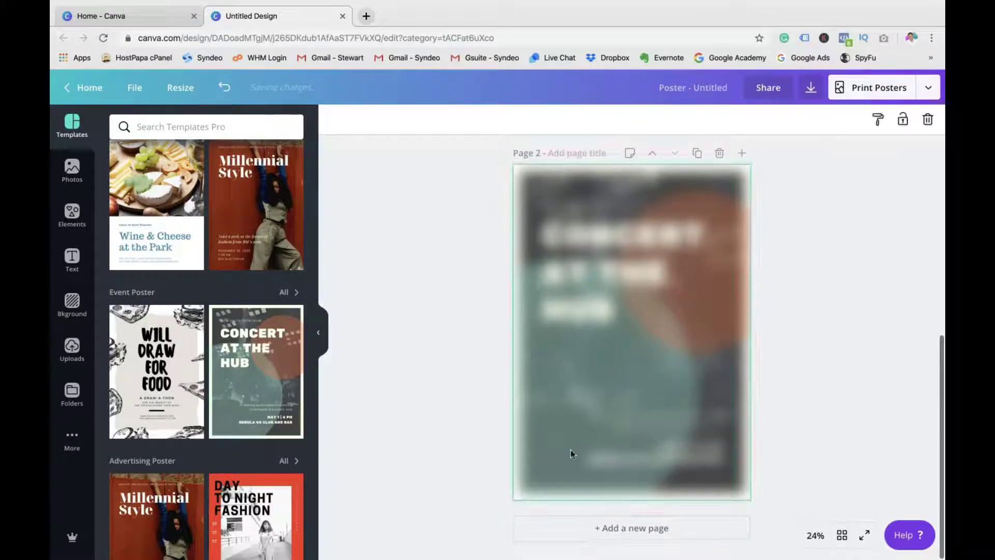
pyautogui.click(584, 525)
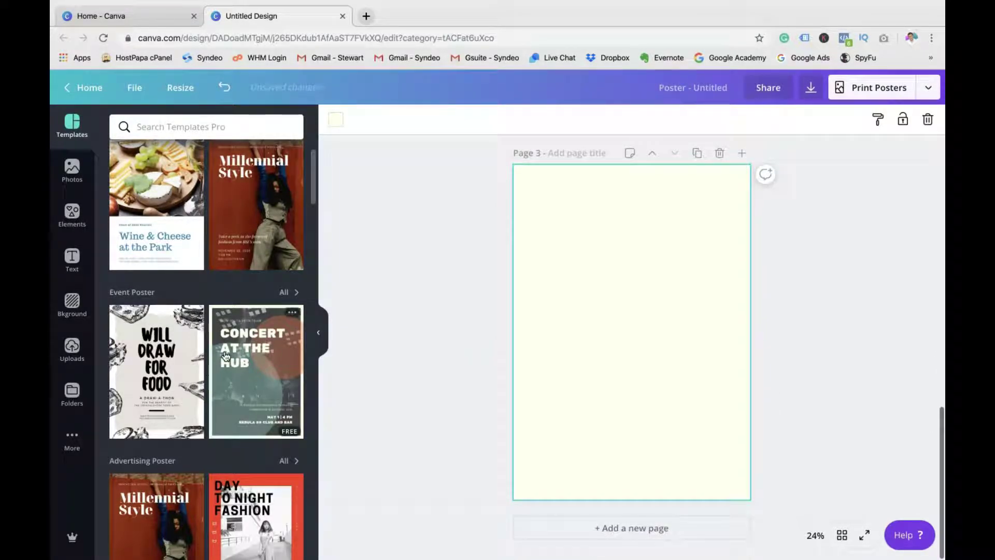
pyautogui.scroll(-2, 226, 356)
pyautogui.scroll(-2, 226, 356)
pyautogui.scroll(-3, 203, 373)
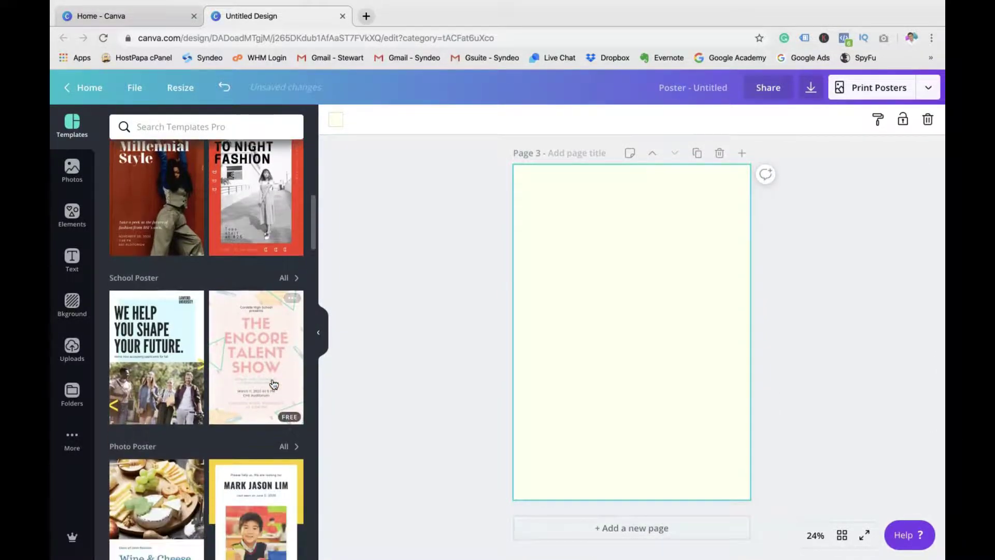
pyautogui.scroll(-1, 177, 395)
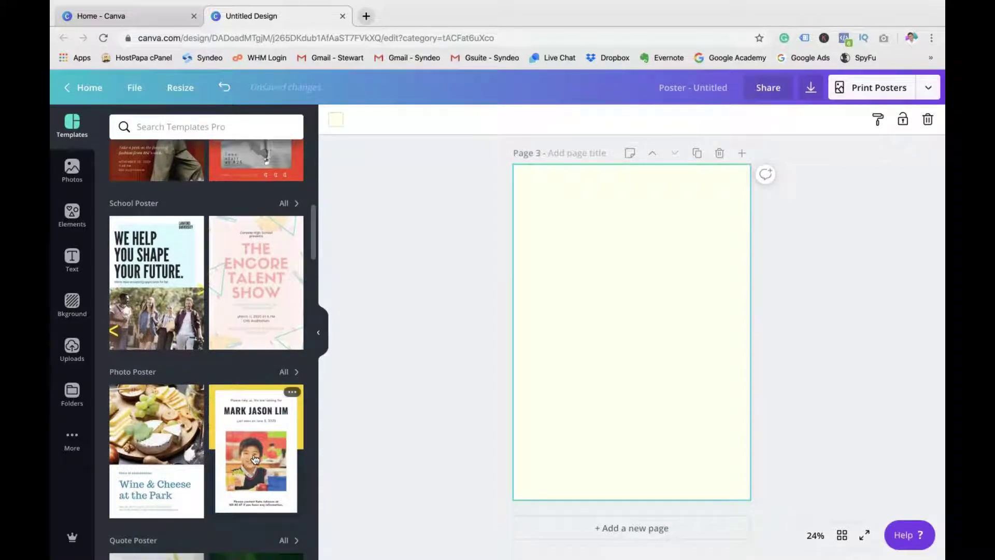
pyautogui.click(257, 458)
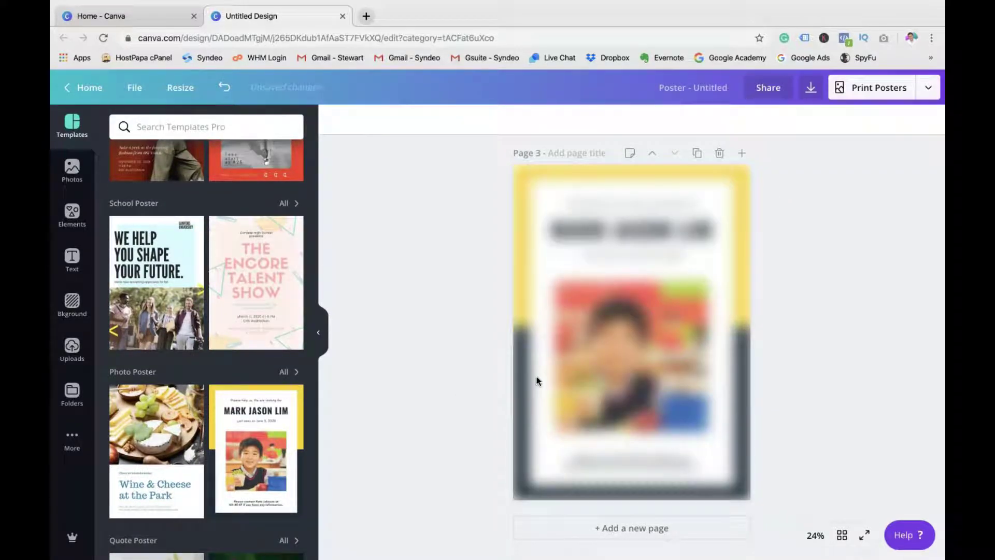
pyautogui.scroll(2, 795, 312)
pyautogui.scroll(3, 796, 312)
pyautogui.scroll(3, 796, 311)
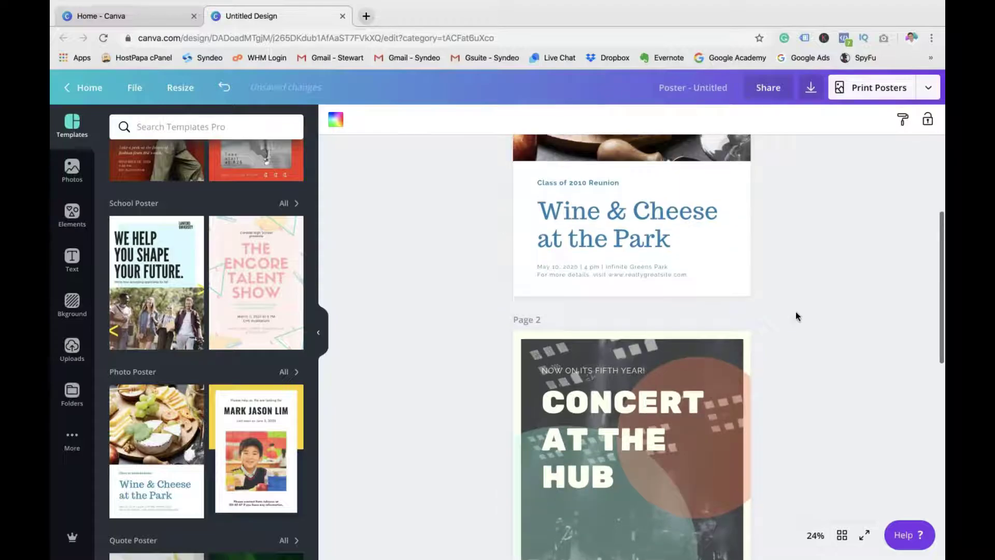
pyautogui.scroll(3, 795, 313)
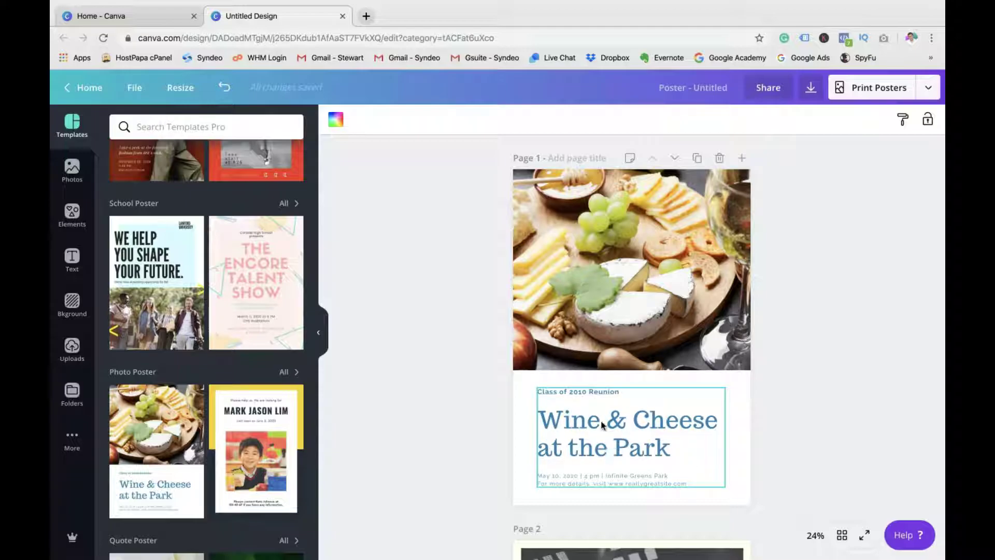
pyautogui.scroll(-2, 720, 420)
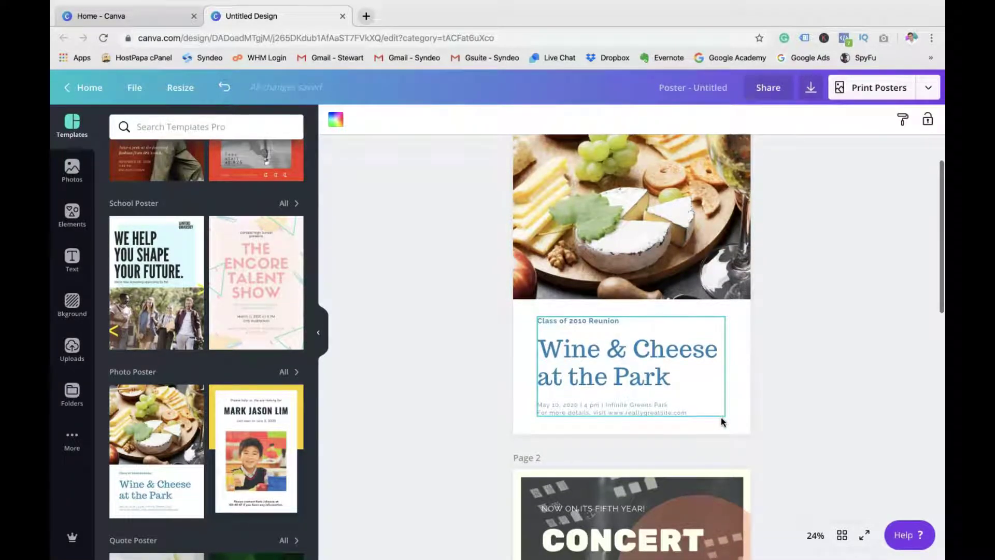
pyautogui.scroll(-3, 720, 417)
pyautogui.scroll(-2, 643, 413)
pyautogui.scroll(-2, 590, 444)
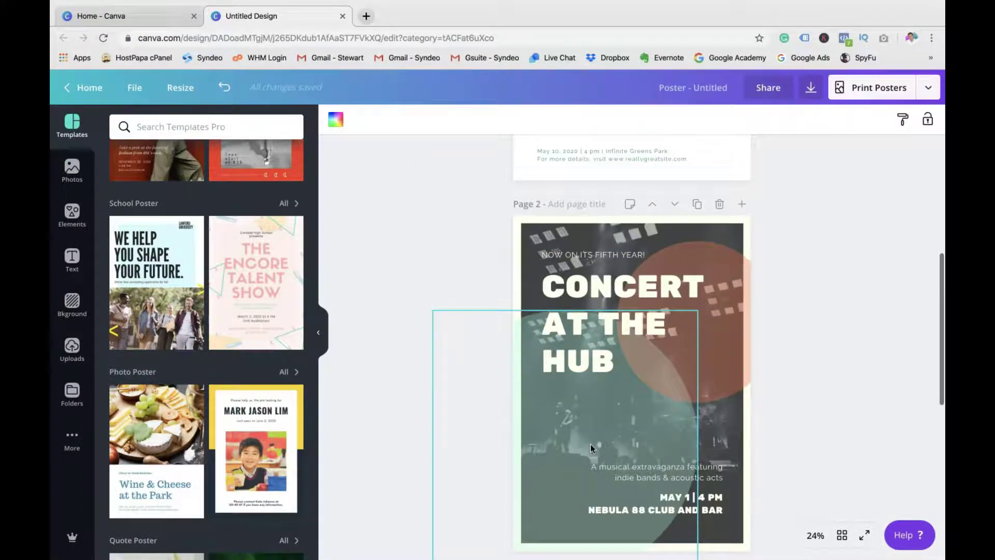
# Try cropping the orange circle on the concert poster, finishing without changes.
pyautogui.click(730, 359)
pyautogui.doubleClick(732, 357)
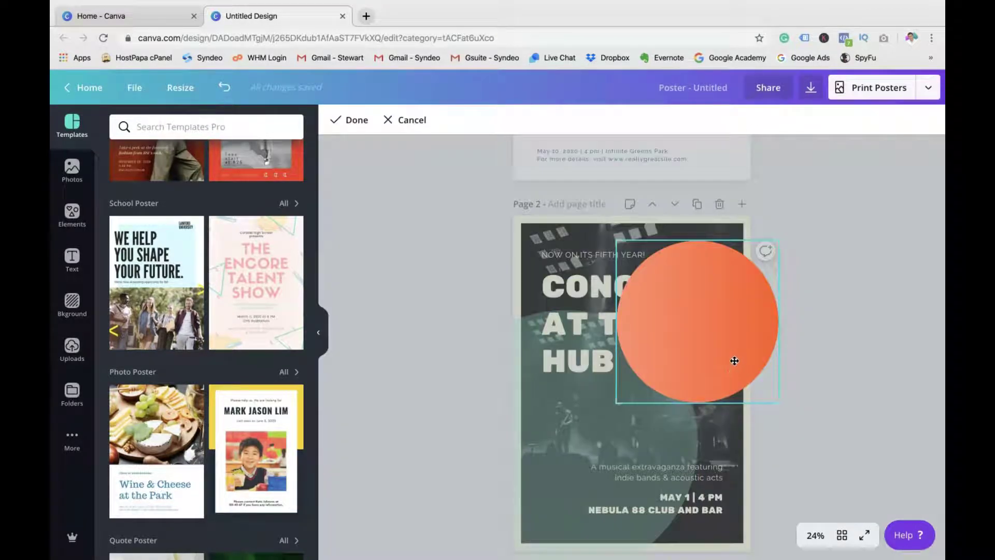
pyautogui.click(851, 334)
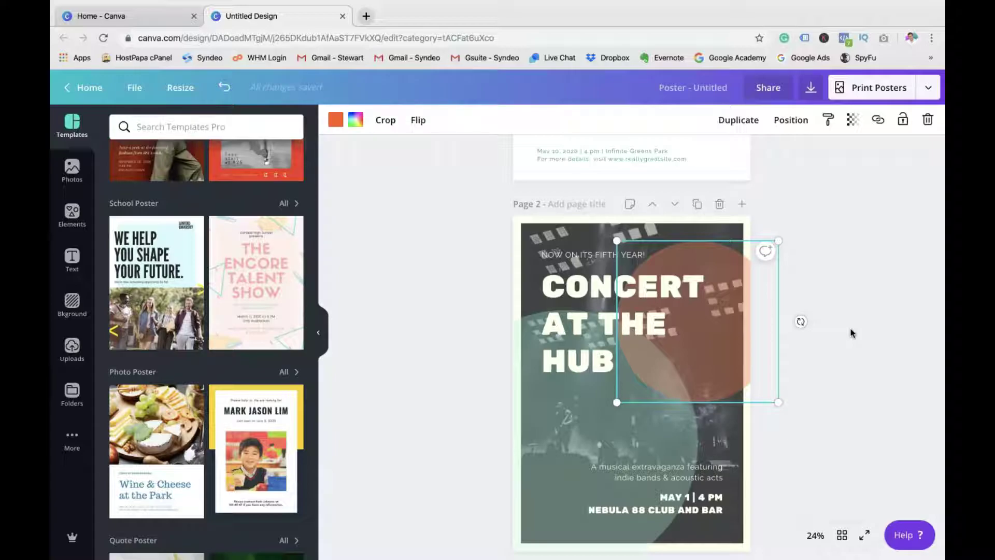
pyautogui.scroll(3, 851, 333)
pyautogui.scroll(1, 850, 334)
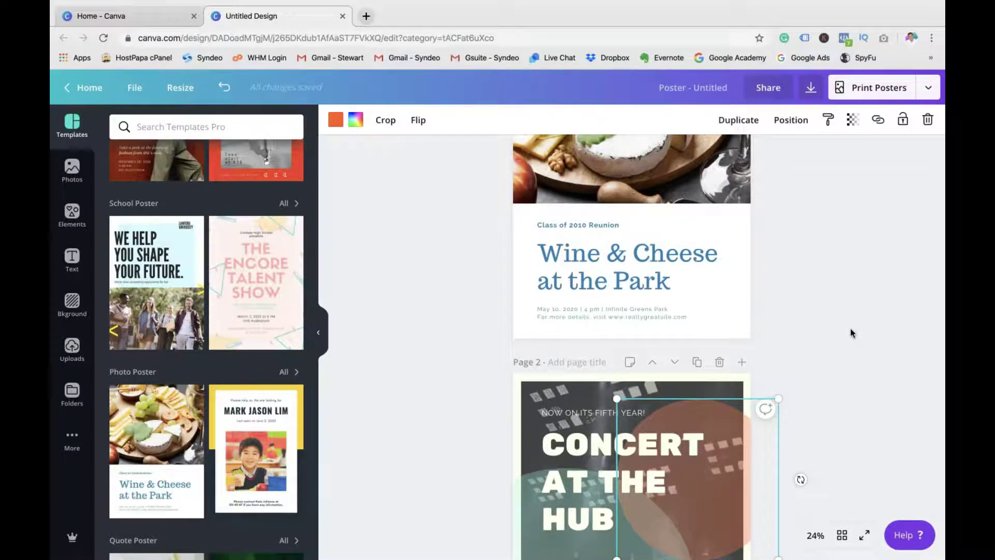
pyautogui.scroll(4, 851, 333)
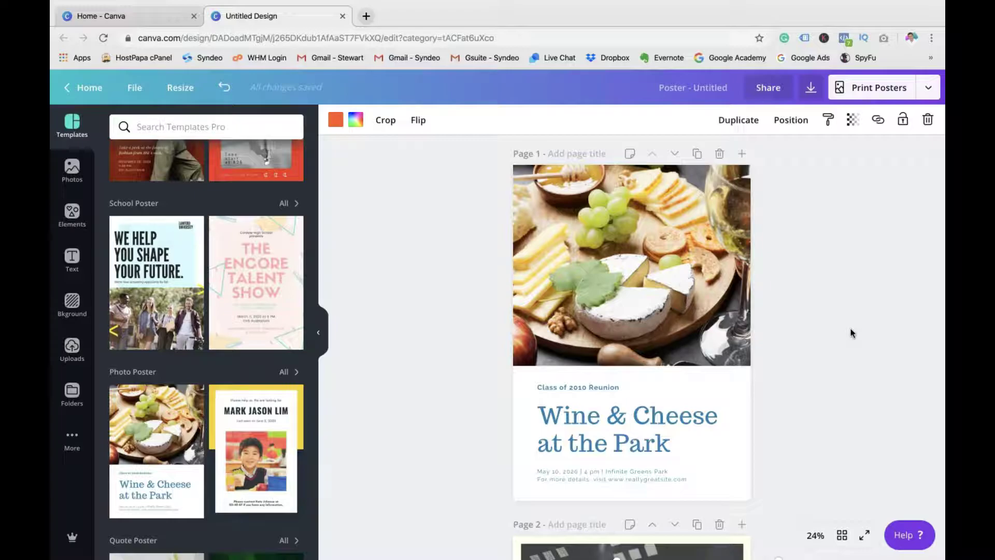
pyautogui.scroll(1, 850, 333)
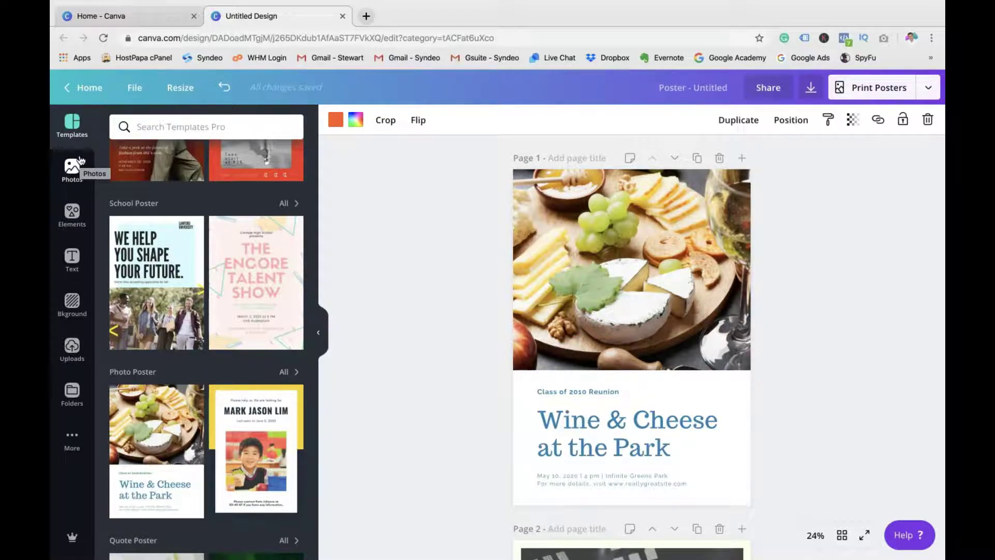
pyautogui.scroll(2, 136, 185)
pyautogui.scroll(2, 136, 185)
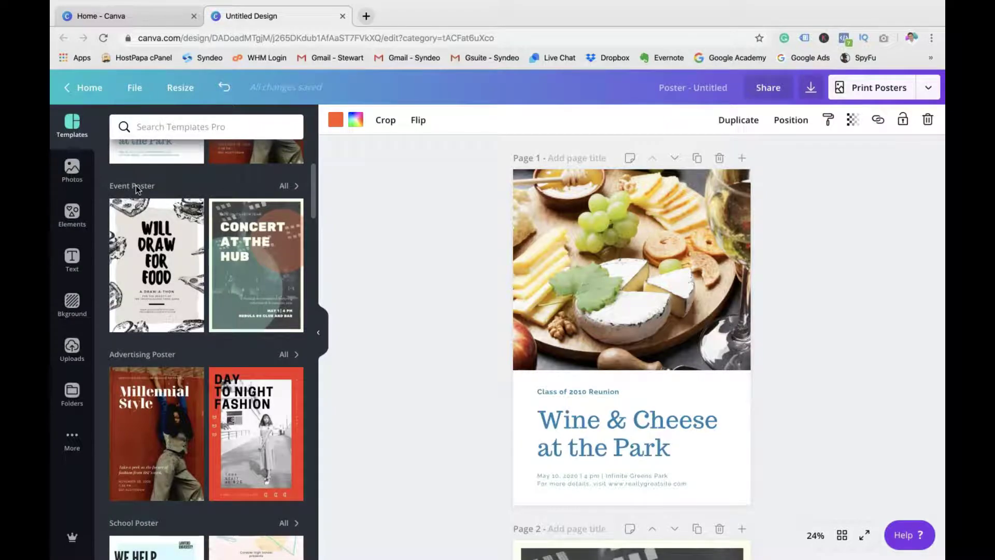
# Delete the cheese photo from page 1 and add the horse photo from Photos.
pyautogui.click(72, 167)
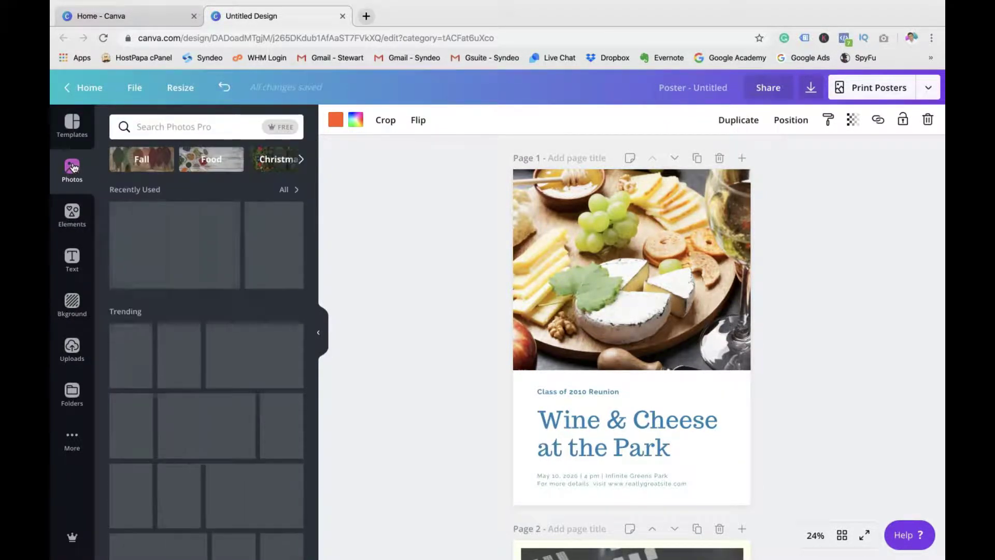
pyautogui.scroll(-2, 208, 250)
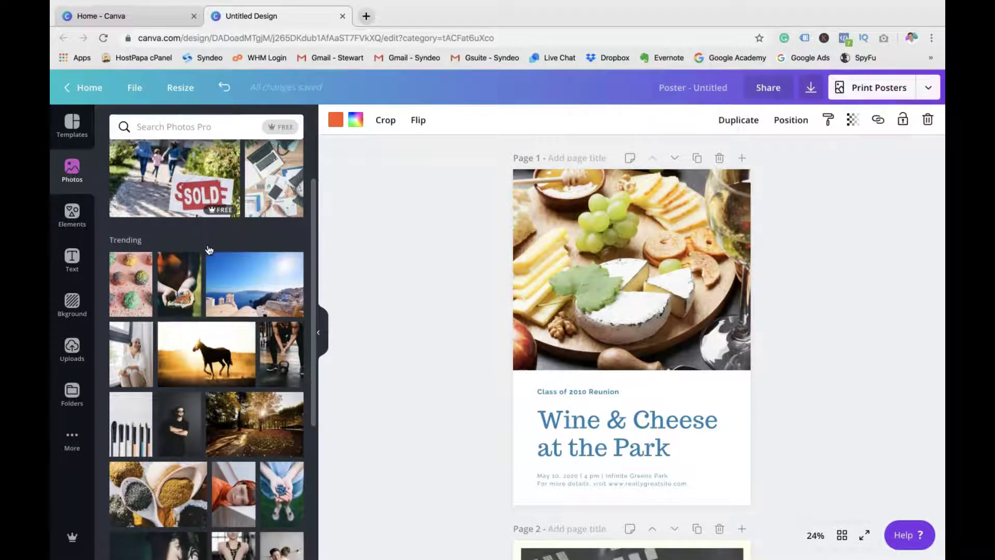
pyautogui.click(562, 253)
pyautogui.press('Delete')
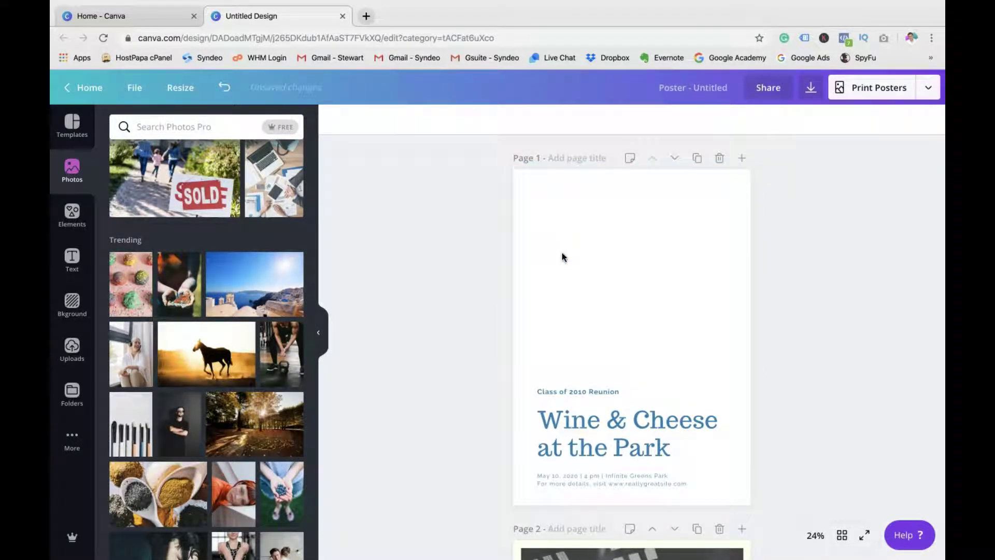
pyautogui.scroll(-1, 217, 315)
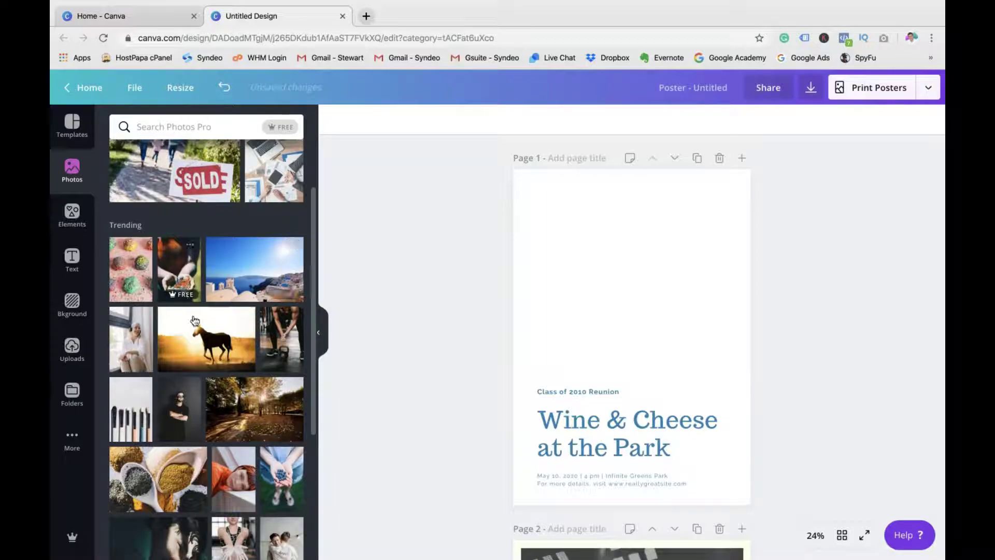
pyautogui.click(200, 336)
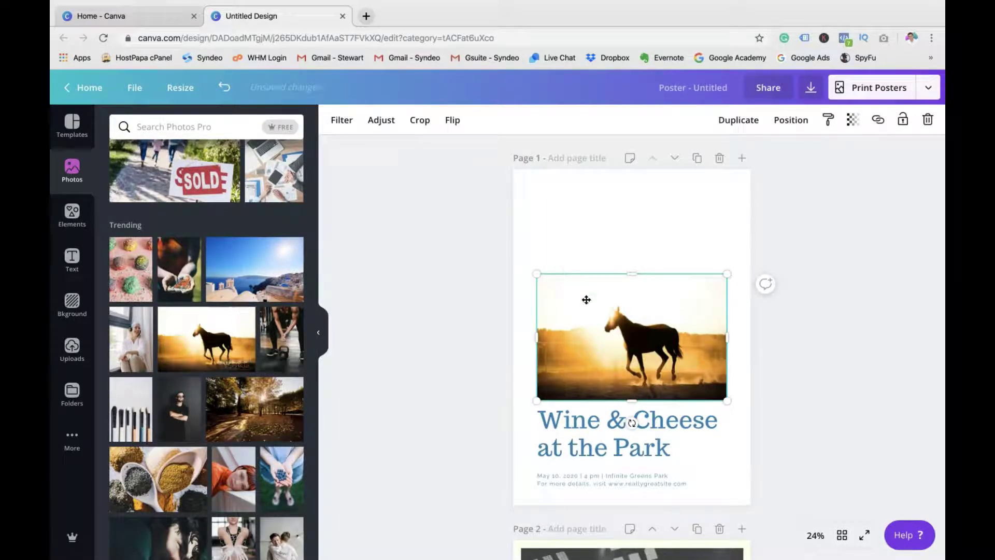
# Move and resize the horse photo to fill the top of page 1.
pyautogui.moveTo(584, 298); pyautogui.dragTo(573, 208)
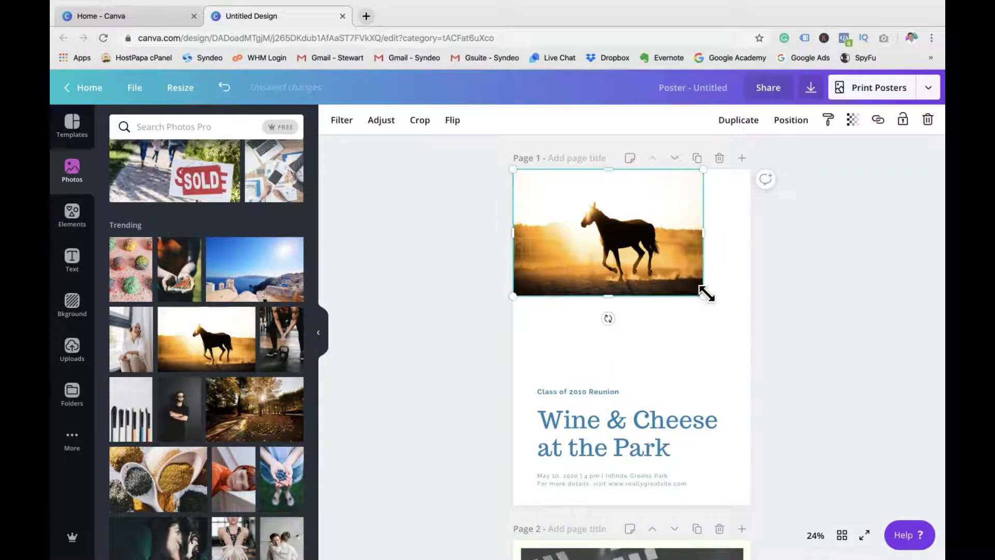
pyautogui.moveTo(704, 295); pyautogui.dragTo(740, 345)
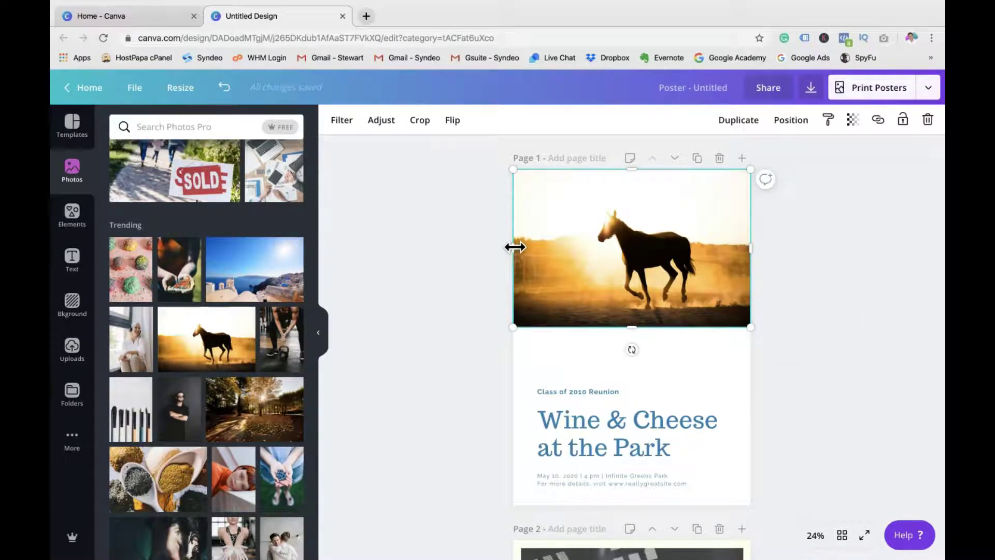
pyautogui.moveTo(513, 250); pyautogui.dragTo(564, 249)
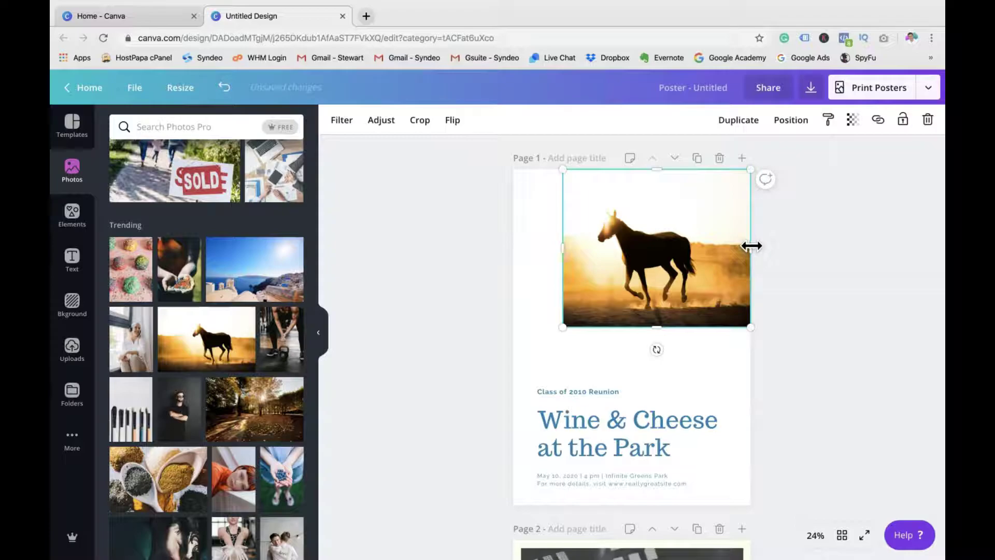
pyautogui.moveTo(751, 246); pyautogui.dragTo(734, 246)
pyautogui.moveTo(723, 311)
pyautogui.mouseDown()
pyautogui.moveTo(673, 311)
pyautogui.moveTo(768, 375)
pyautogui.mouseUp()
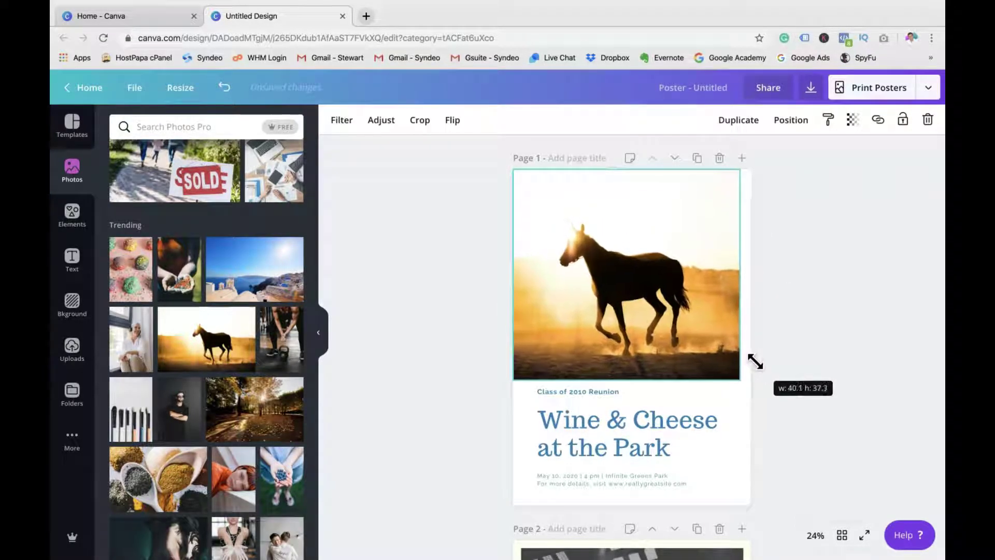
pyautogui.moveTo(715, 354); pyautogui.dragTo(712, 331)
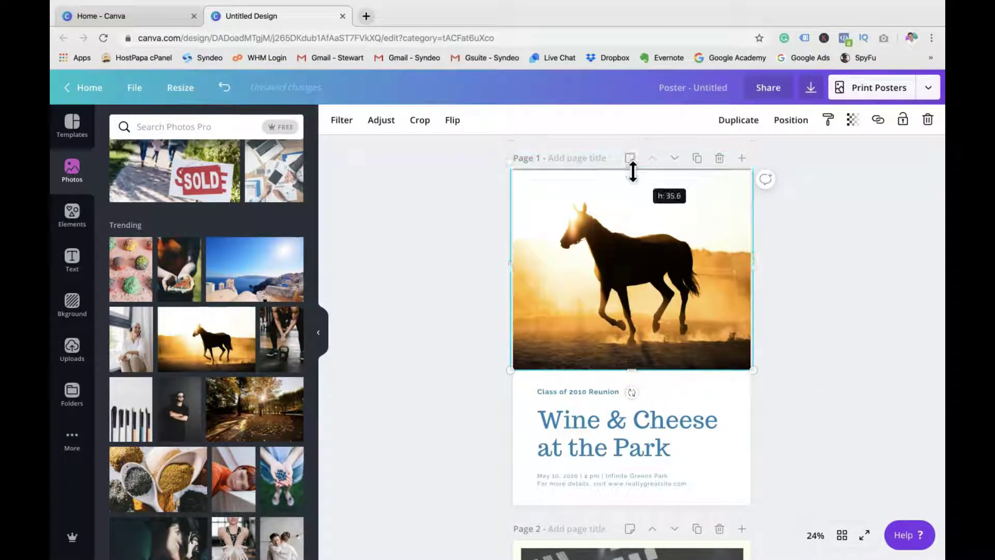
# Search stock photos for 'building', then refine the search to 'building a house'.
pyautogui.click(773, 248)
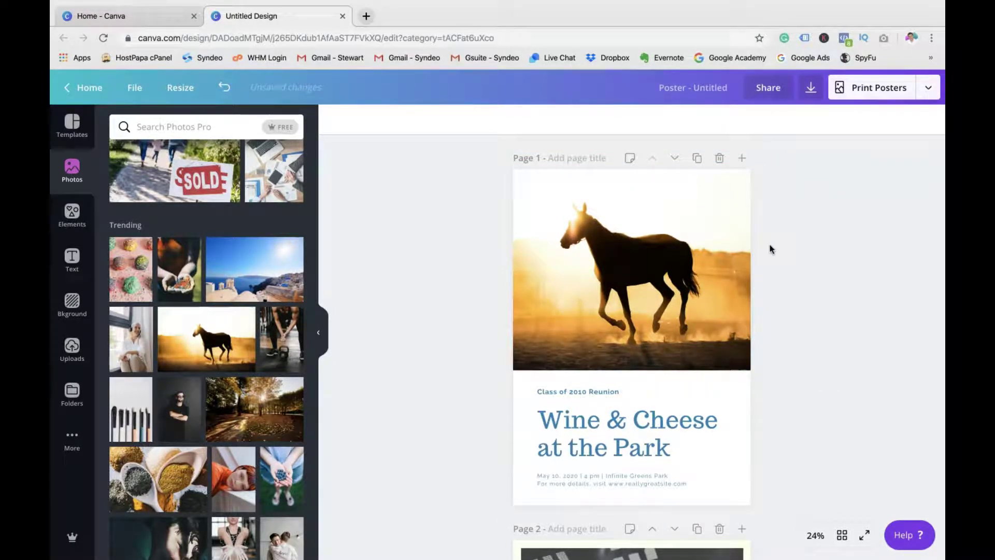
pyautogui.scroll(-3, 245, 367)
pyautogui.scroll(-5, 246, 367)
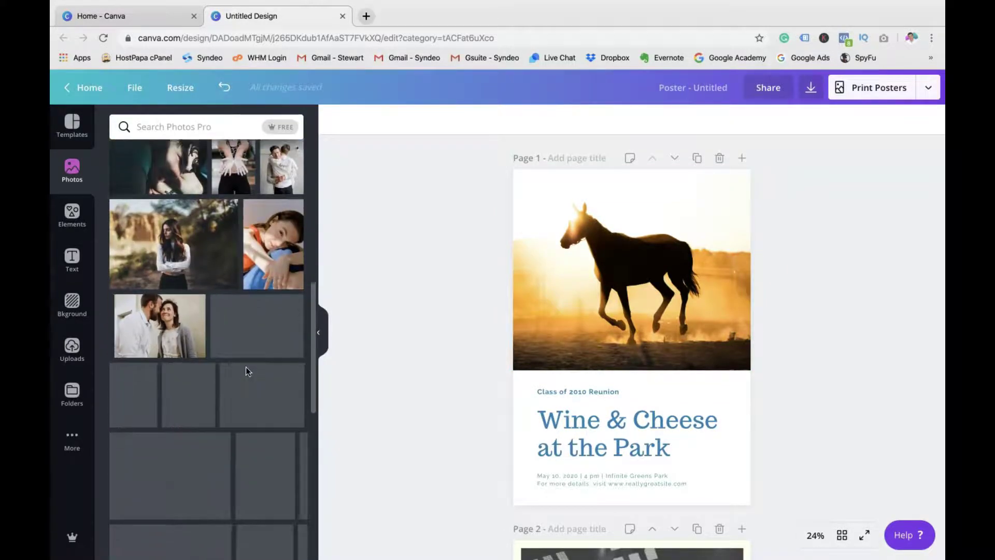
pyautogui.scroll(-3, 246, 366)
pyautogui.scroll(-1, 246, 366)
pyautogui.scroll(-1, 246, 366)
pyautogui.scroll(-2, 246, 367)
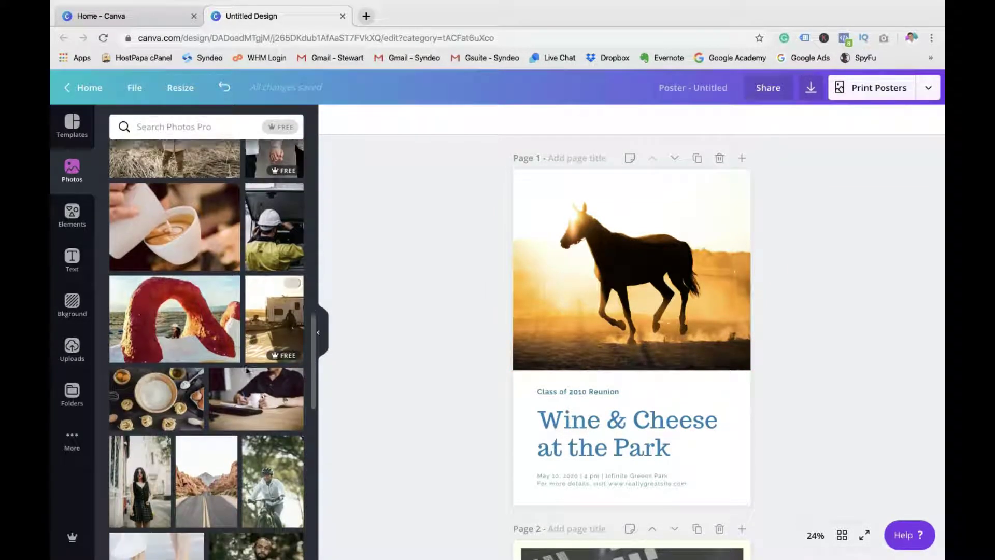
pyautogui.scroll(-2, 246, 367)
pyautogui.scroll(3, 246, 367)
pyautogui.scroll(3, 245, 366)
pyautogui.scroll(2, 246, 366)
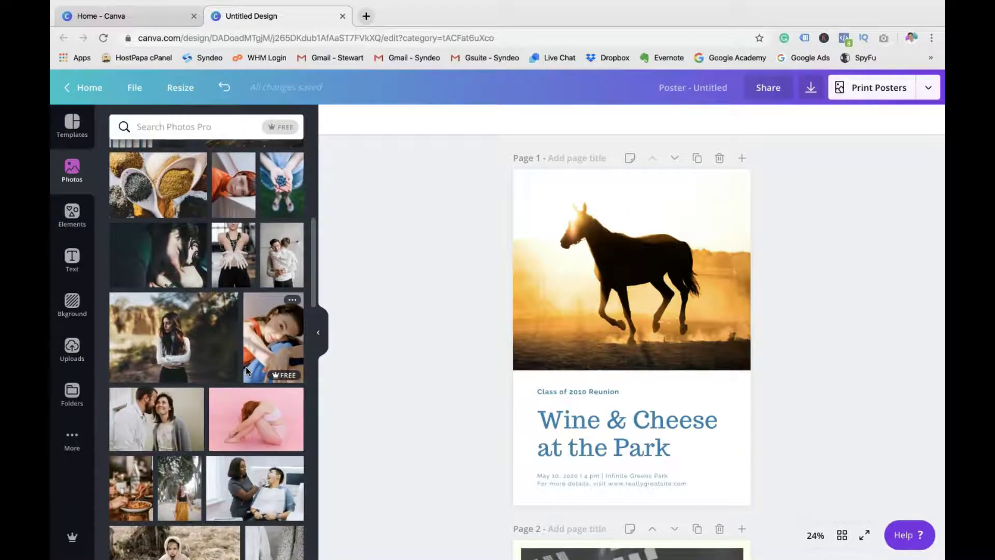
pyautogui.scroll(5, 247, 366)
pyautogui.click(199, 127)
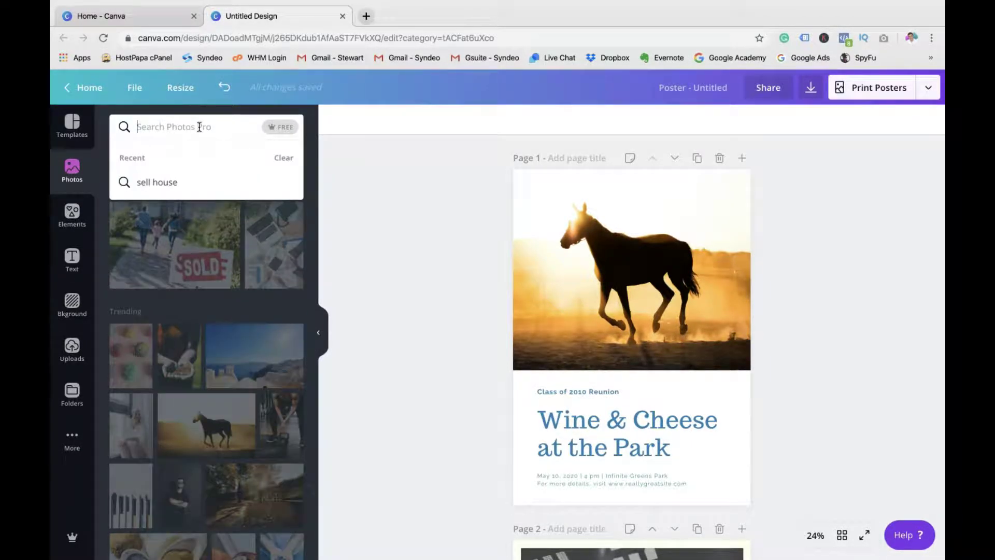
pyautogui.write('building')
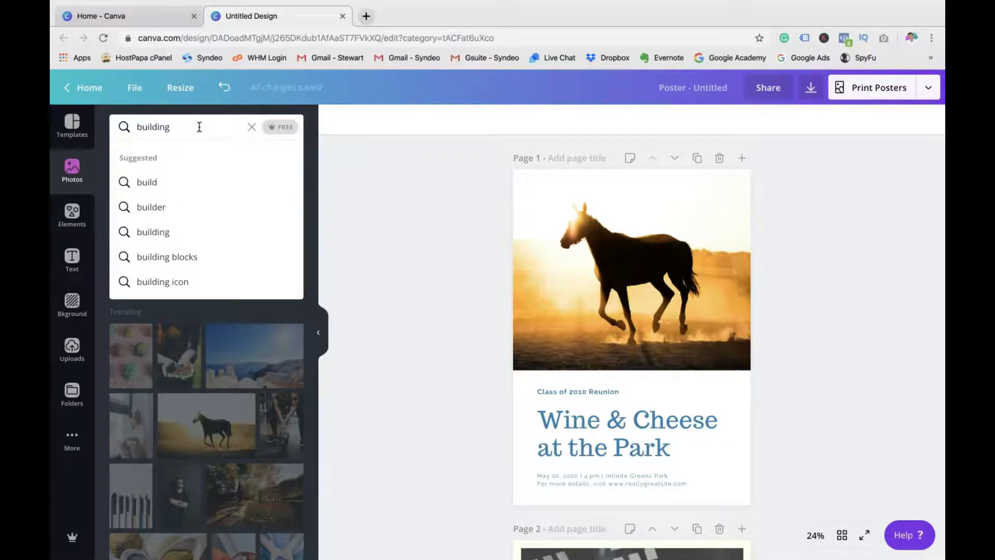
pyautogui.press('Return')
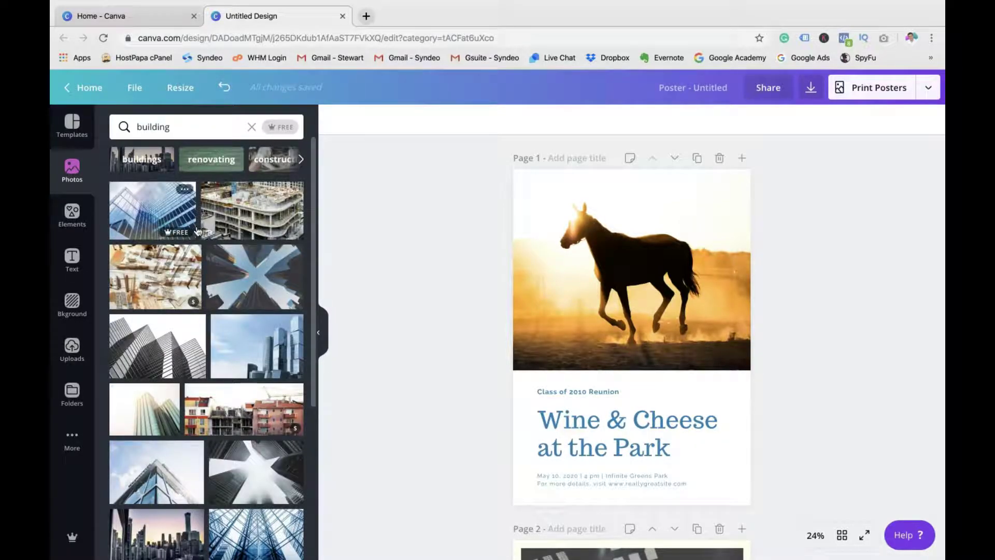
pyautogui.scroll(-3, 215, 401)
pyautogui.scroll(-2, 215, 401)
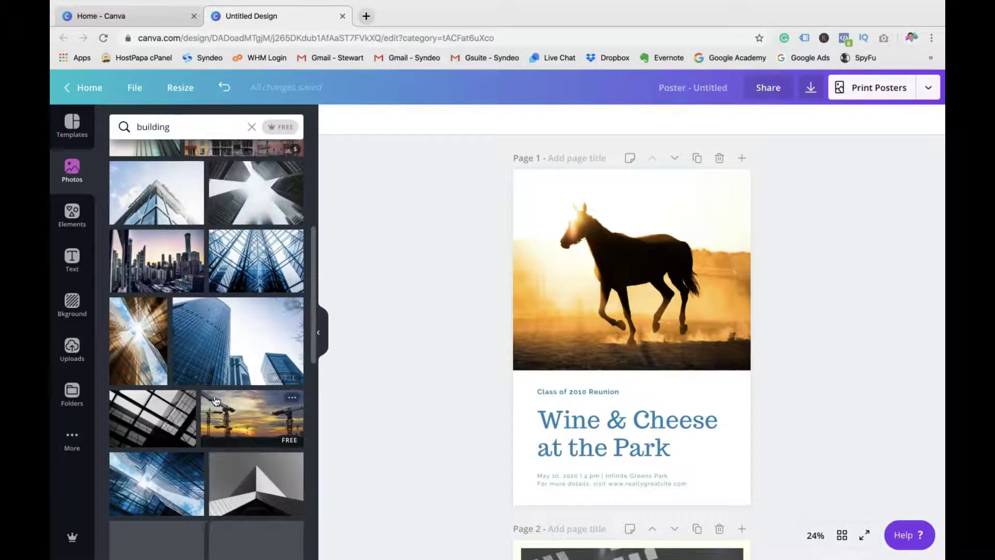
pyautogui.scroll(5, 215, 401)
pyautogui.click(203, 129)
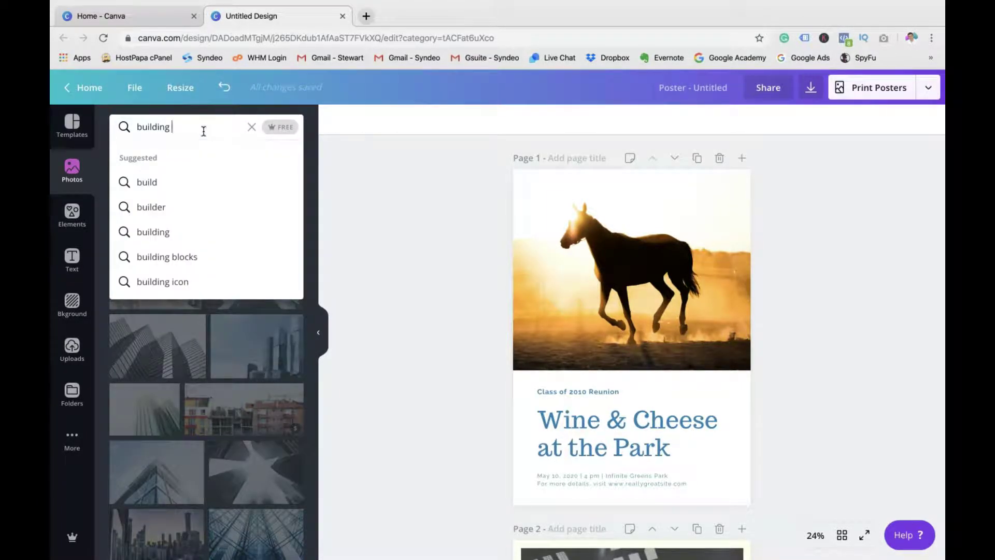
pyautogui.write('a house')
pyautogui.press('Return')
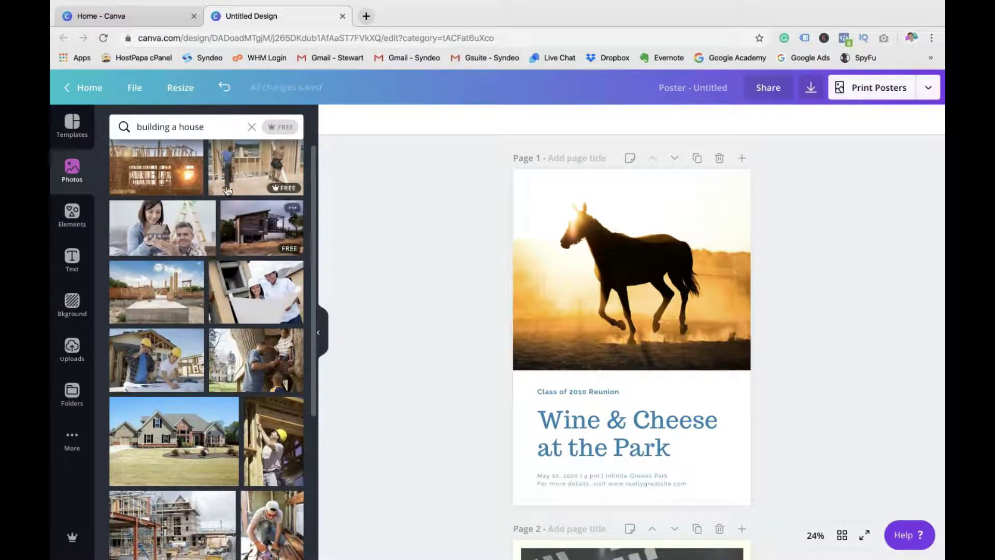
# Add the couple-with-house photo at the top, delete the horse photo, and widen the new photo.
pyautogui.click(204, 209)
pyautogui.moveTo(631, 337); pyautogui.dragTo(606, 220)
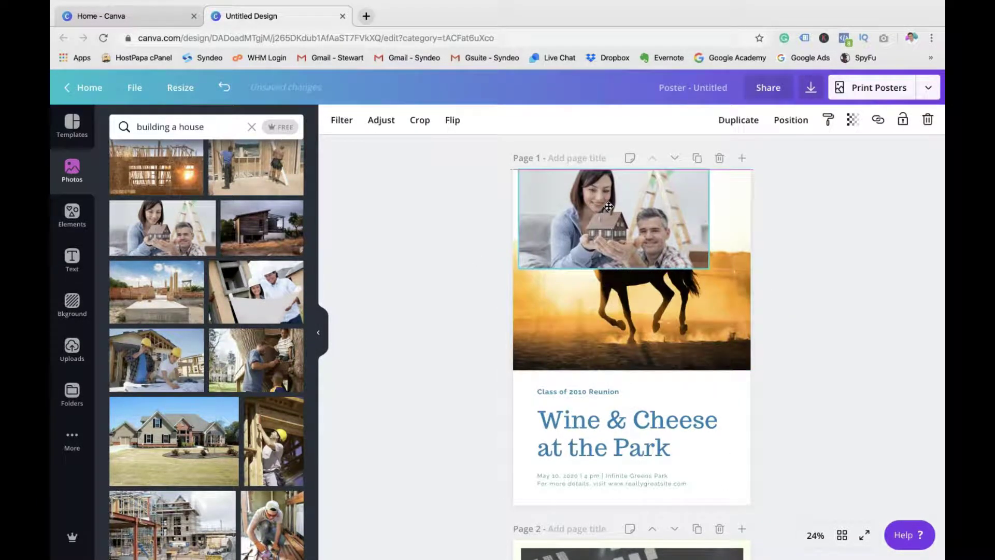
pyautogui.click(673, 300)
pyautogui.press('Delete')
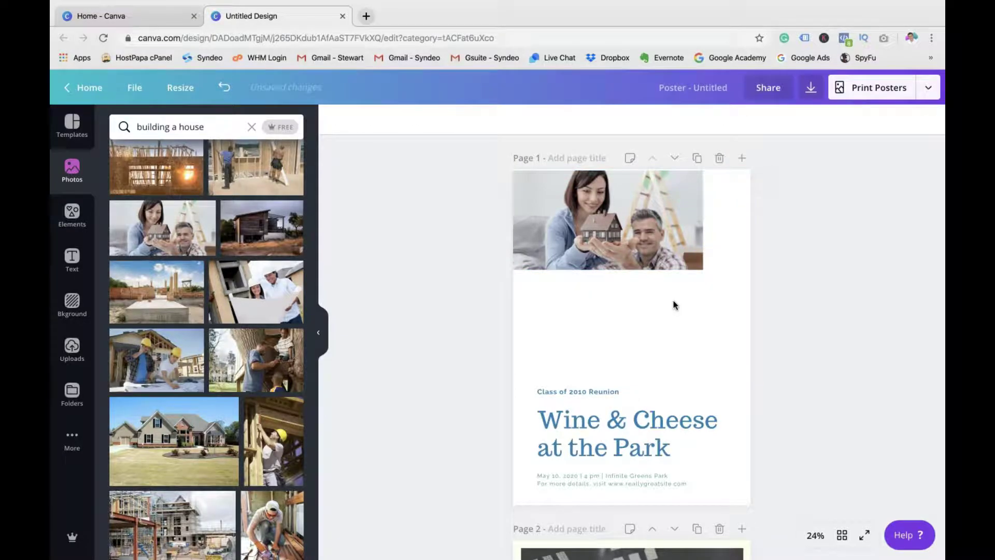
pyautogui.click(661, 233)
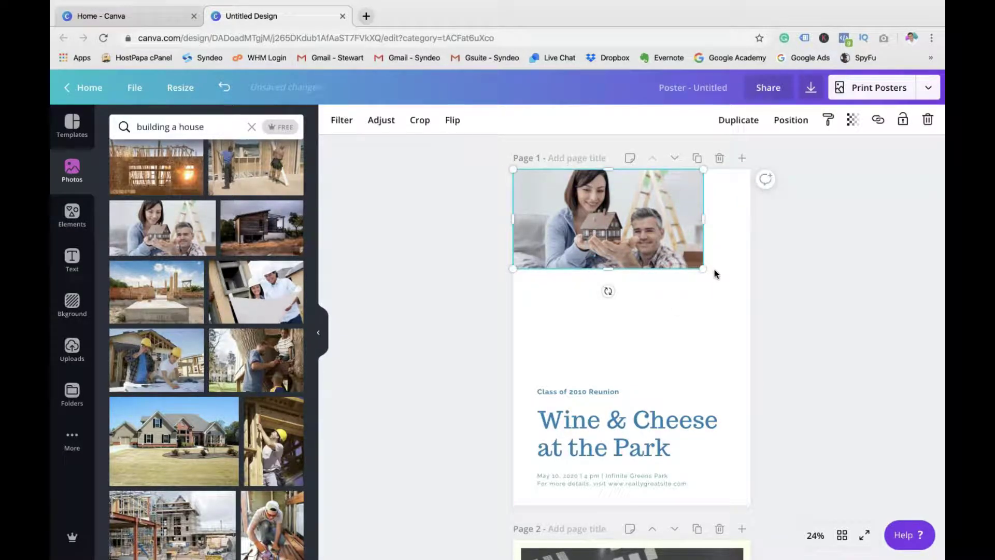
pyautogui.moveTo(702, 270); pyautogui.dragTo(744, 301)
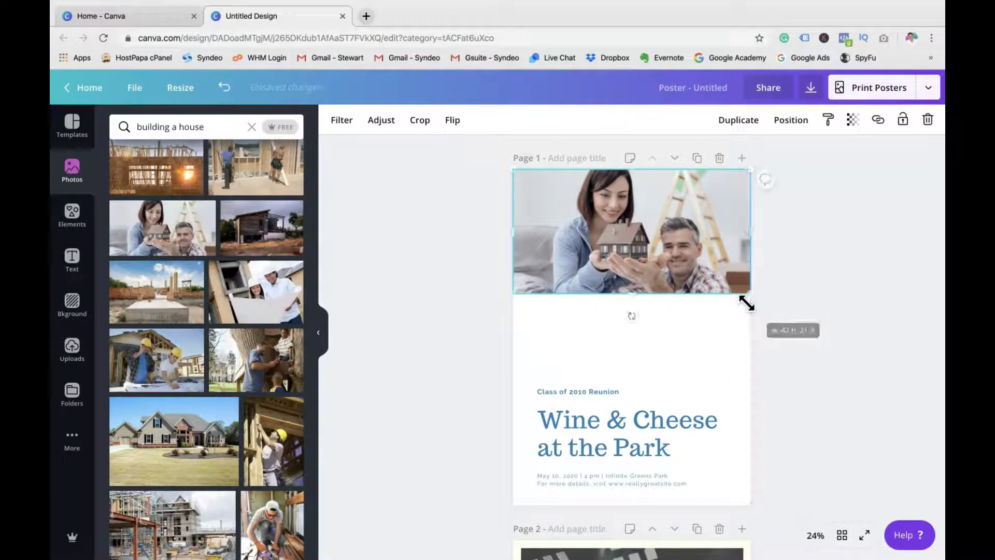
pyautogui.click(795, 270)
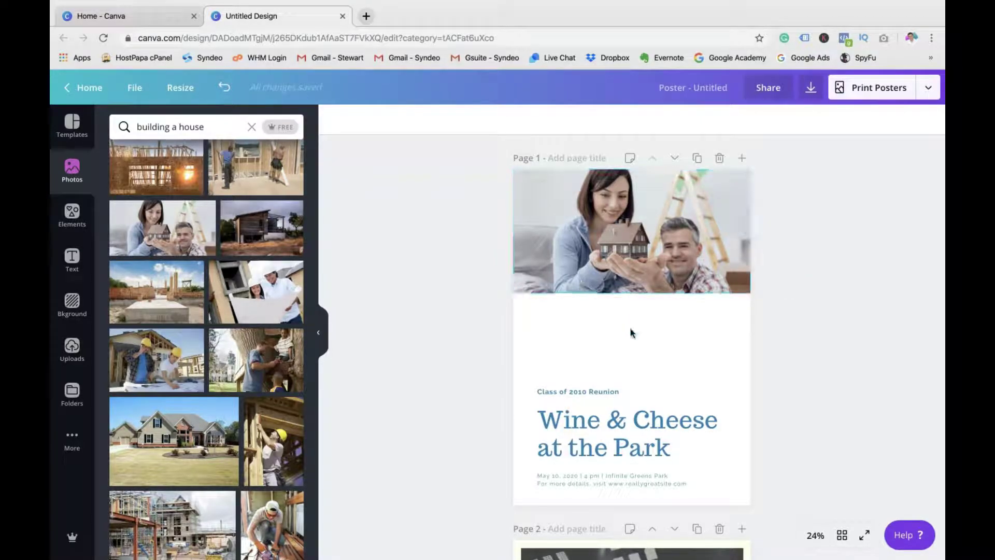
pyautogui.scroll(-1, 630, 333)
pyautogui.scroll(-2, 631, 332)
pyautogui.scroll(-2, 630, 332)
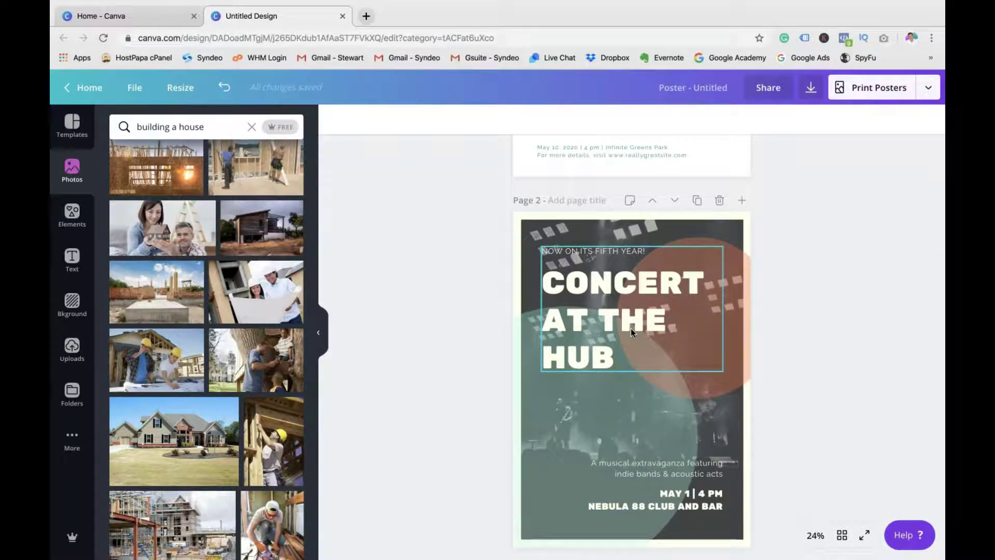
pyautogui.scroll(1, 630, 333)
pyautogui.scroll(2, 631, 332)
pyautogui.scroll(1, 630, 332)
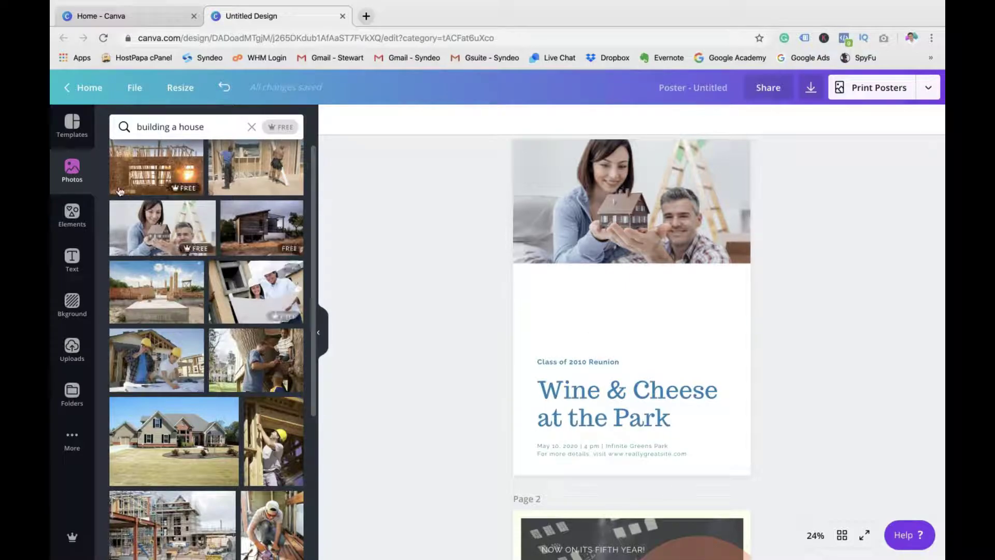
# Add the pizza graphic from Elements, shrink it, and move it over the top photo.
pyautogui.click(71, 212)
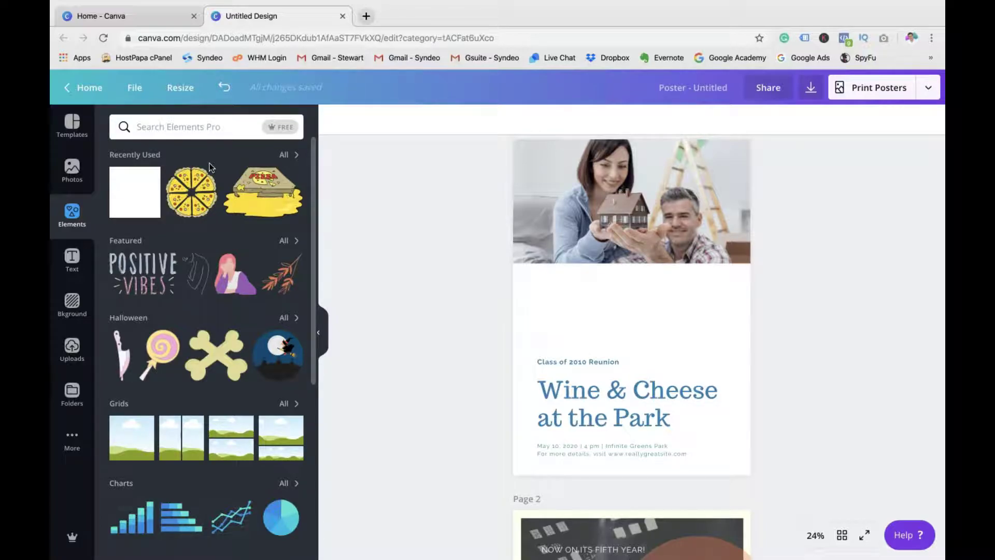
pyautogui.click(192, 191)
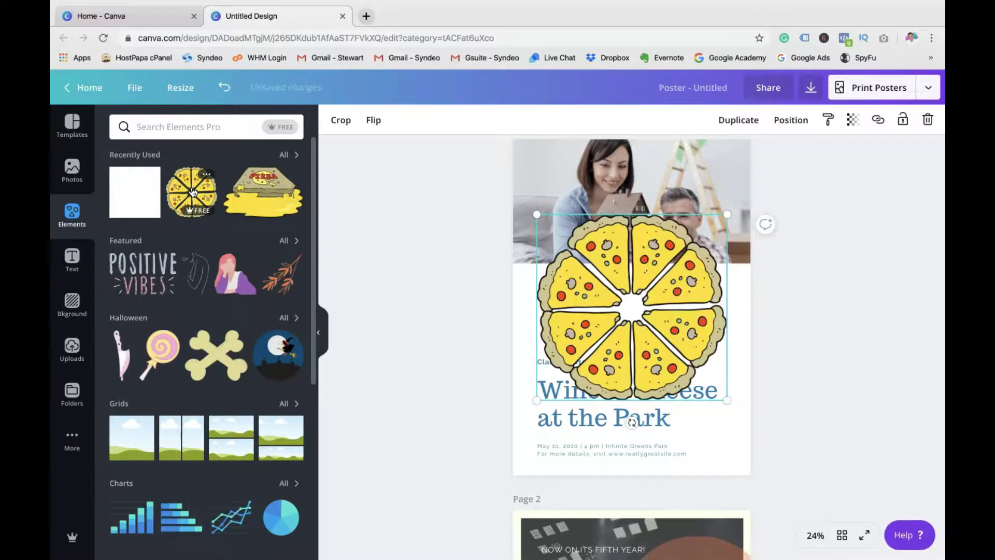
pyautogui.moveTo(724, 398); pyautogui.dragTo(655, 342)
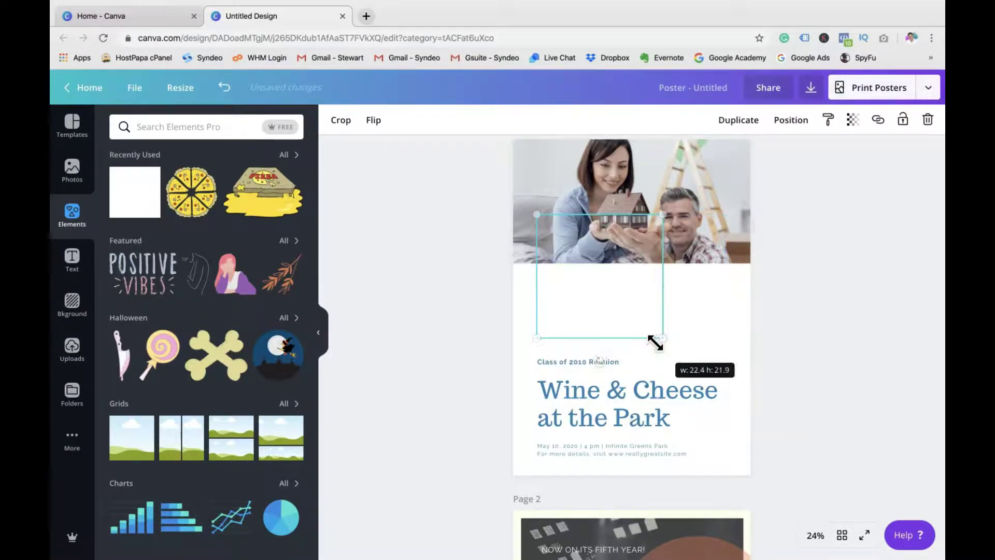
pyautogui.moveTo(629, 300); pyautogui.dragTo(621, 233)
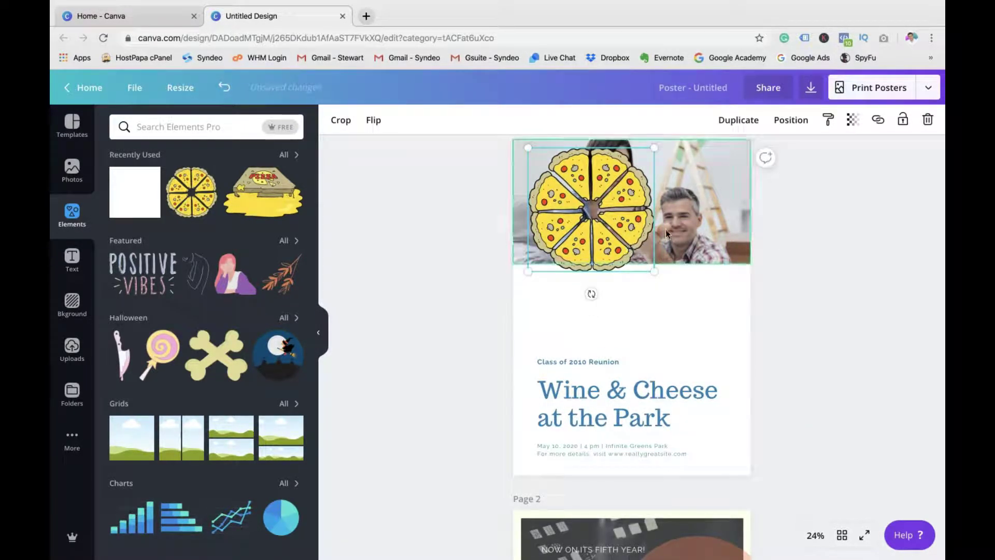
# Crop away the pizza's right half and place it at the left page edge.
pyautogui.doubleClick(645, 206)
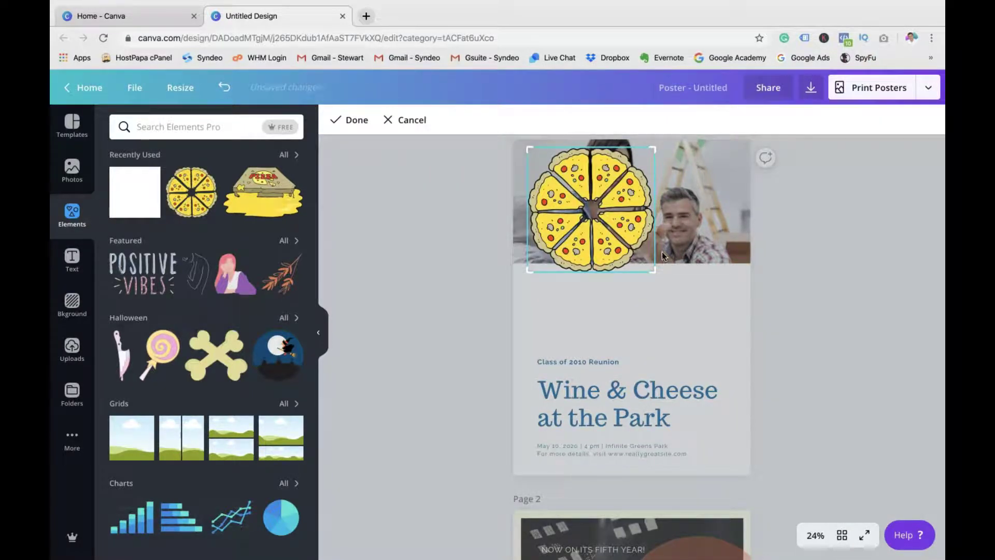
pyautogui.moveTo(656, 270); pyautogui.dragTo(589, 278)
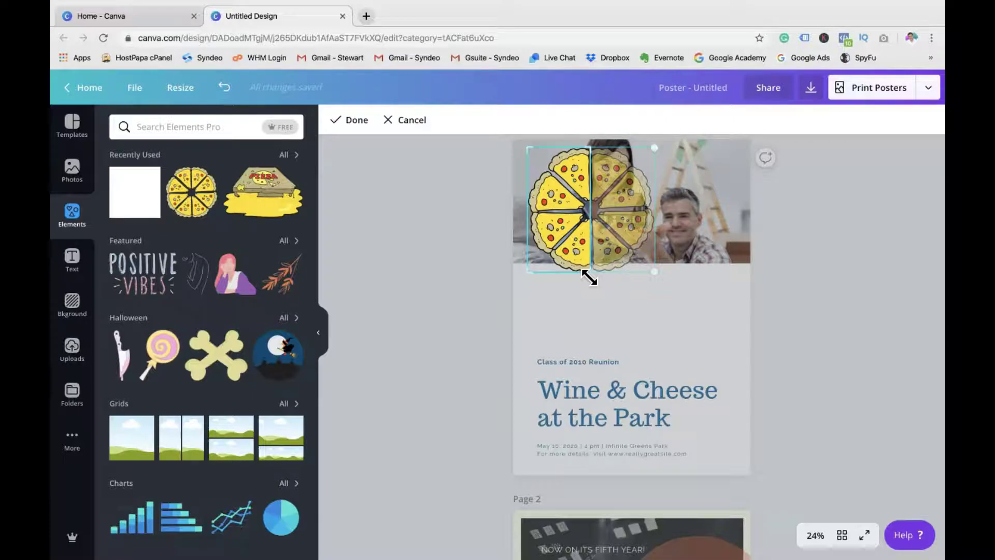
pyautogui.click(693, 285)
pyautogui.moveTo(555, 222)
pyautogui.mouseDown()
pyautogui.moveTo(591, 239)
pyautogui.moveTo(615, 274)
pyautogui.mouseUp()
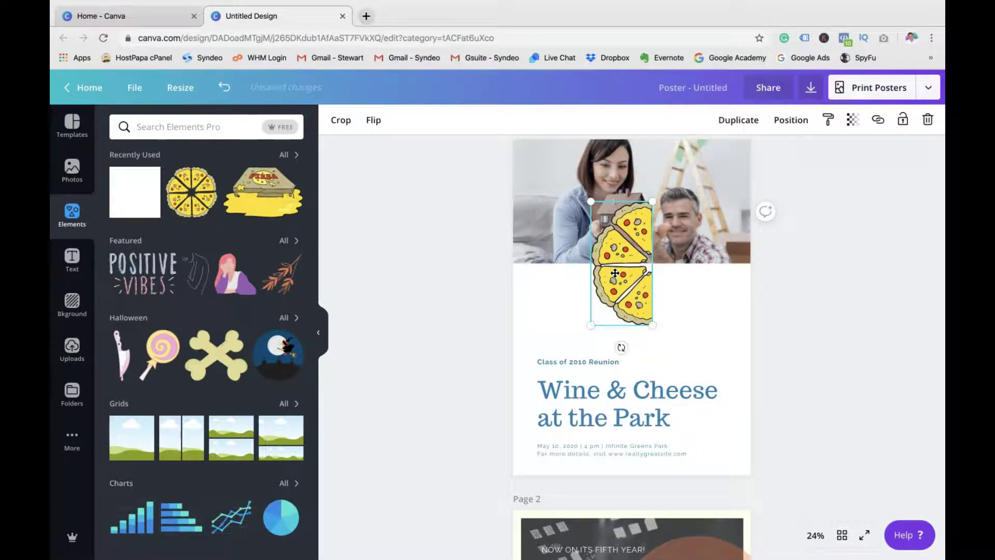
pyautogui.moveTo(614, 274); pyautogui.dragTo(560, 267)
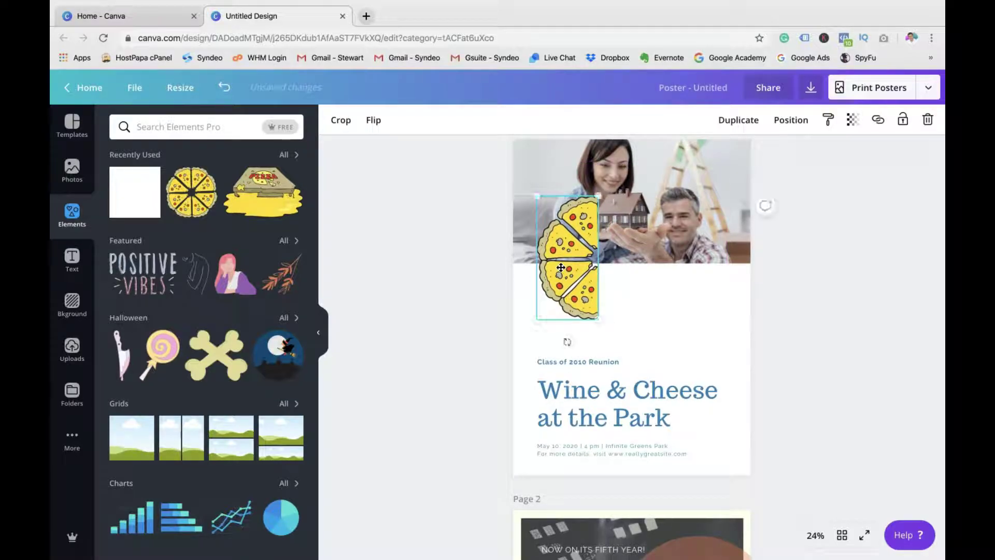
pyautogui.click(822, 271)
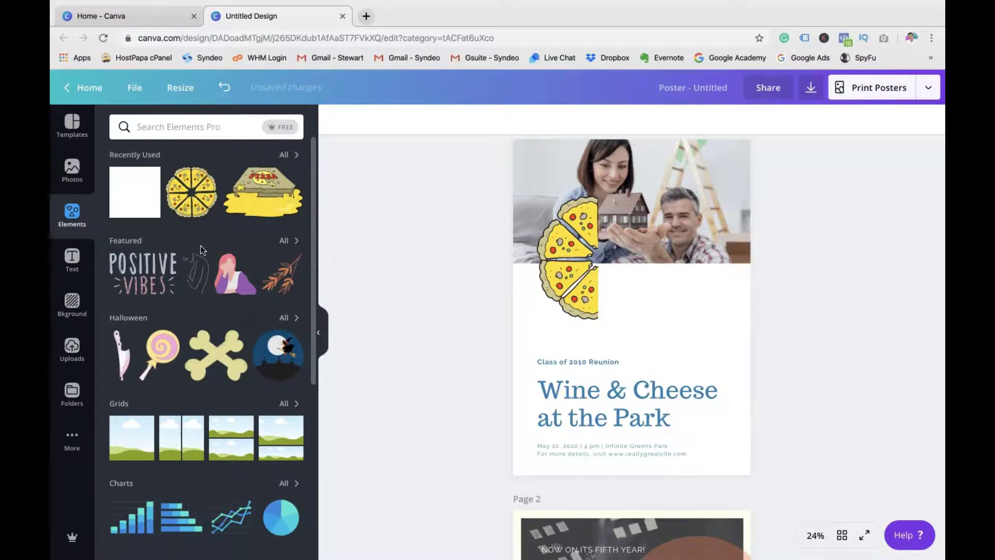
pyautogui.scroll(-3, 200, 247)
pyautogui.scroll(3, 201, 246)
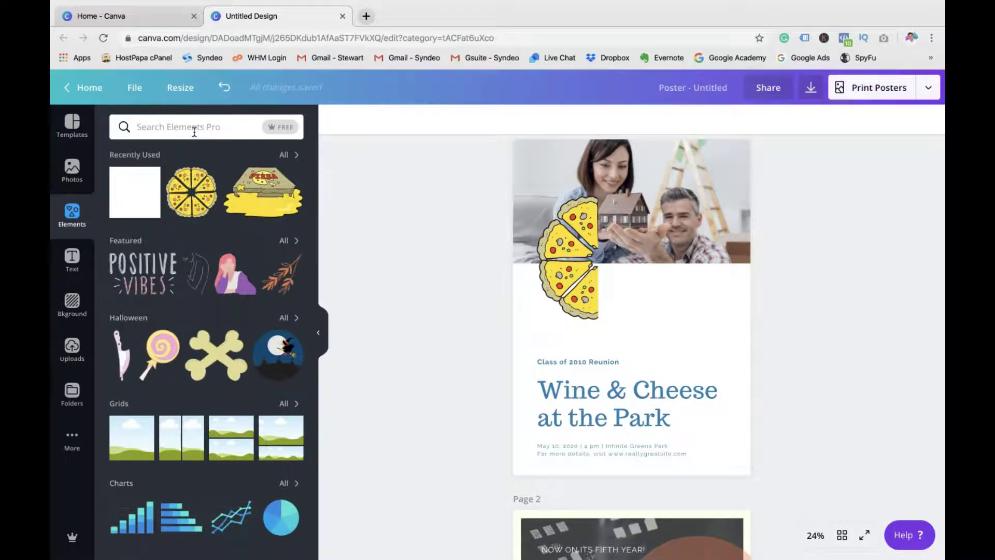
# Rerun the 'pizza' graphics search, then replace the term with 'curry'.
pyautogui.click(194, 132)
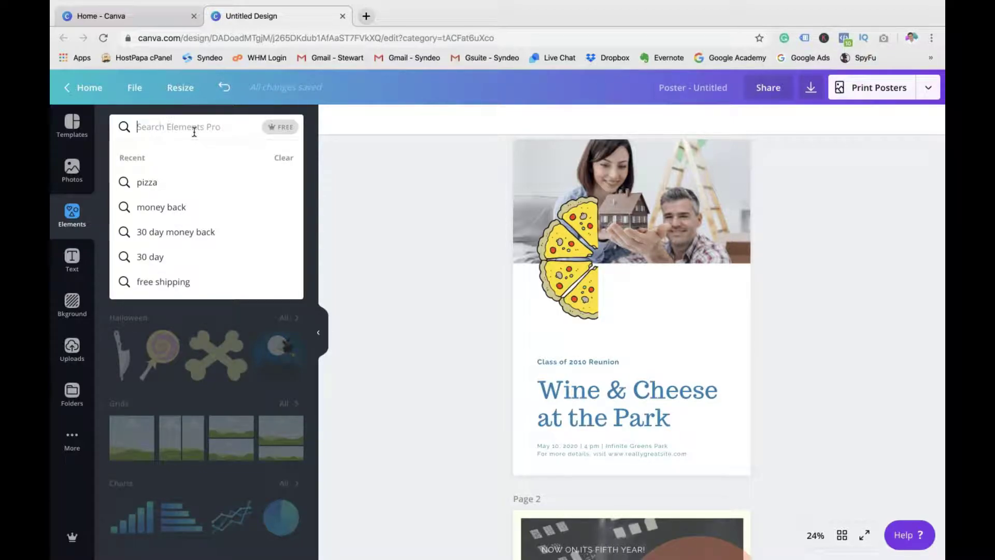
pyautogui.click(162, 180)
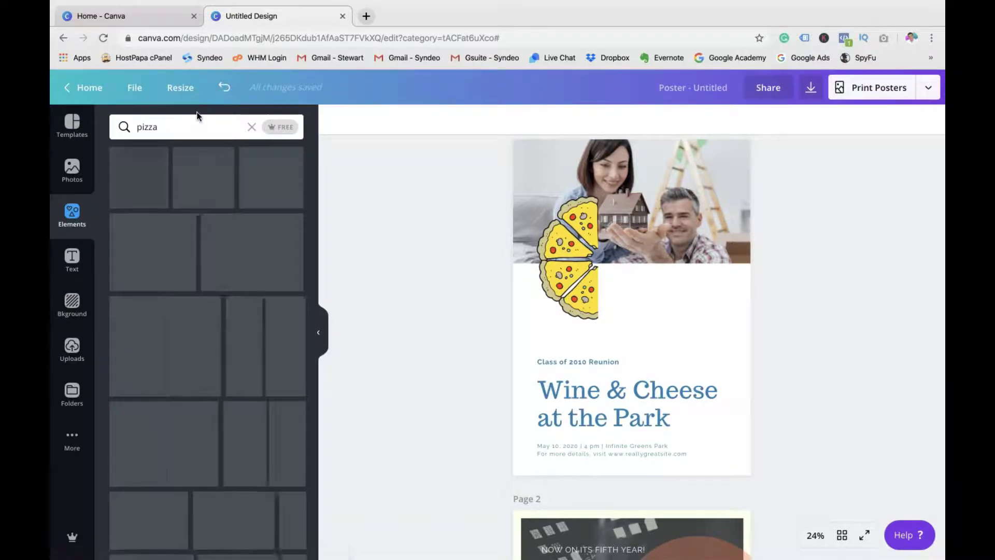
pyautogui.scroll(-3, 216, 388)
pyautogui.scroll(-5, 222, 365)
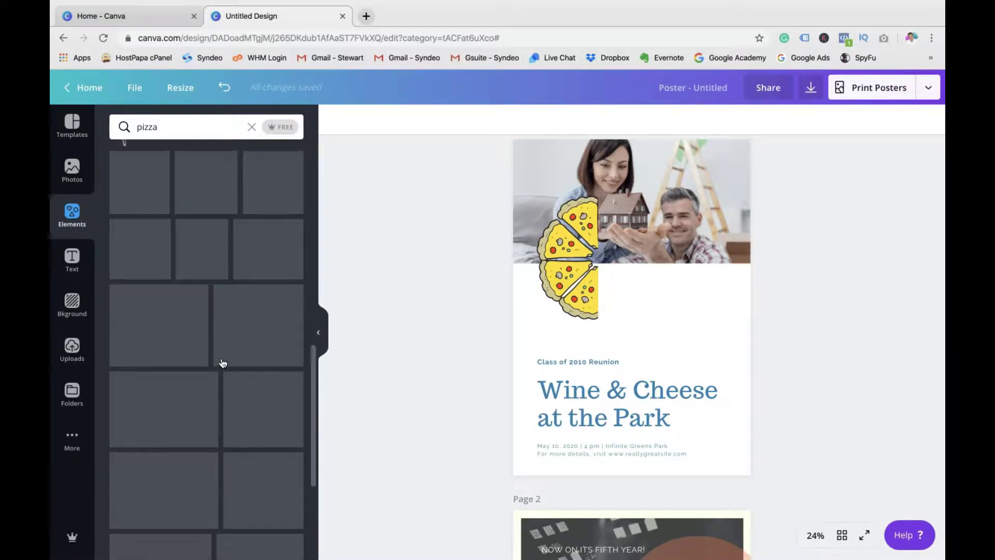
pyautogui.scroll(10, 222, 363)
pyautogui.click(191, 132)
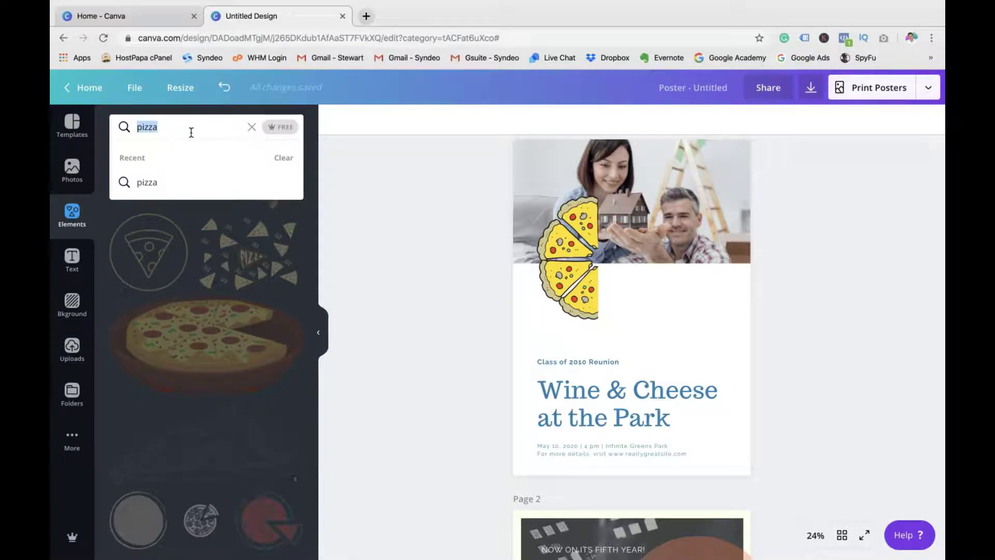
pyautogui.write('curry')
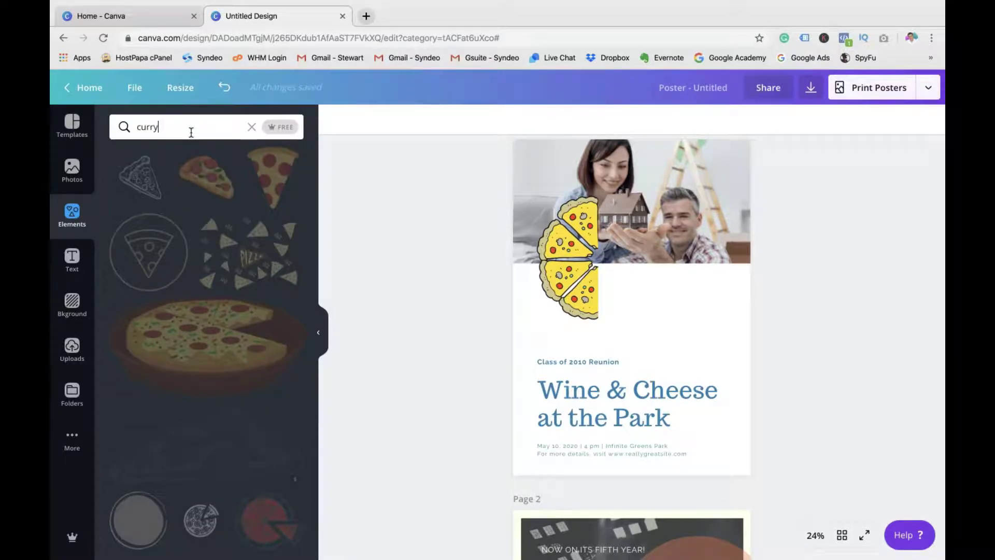
pyautogui.press('Return')
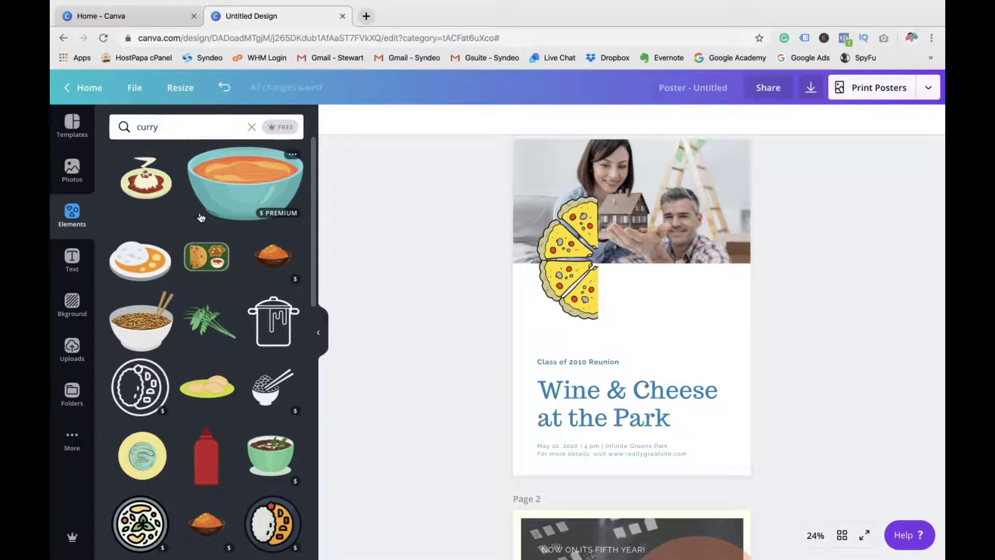
pyautogui.scroll(-2, 199, 218)
pyautogui.scroll(-3, 210, 210)
pyautogui.scroll(5, 225, 198)
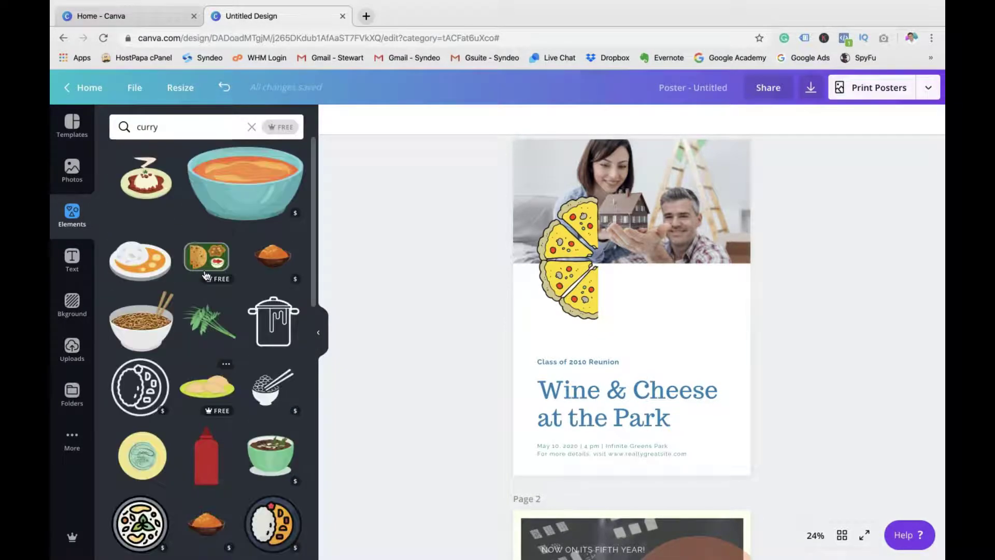
# Add the curry bowl graphic, shrink it, and position it over the top photo.
pyautogui.click(237, 190)
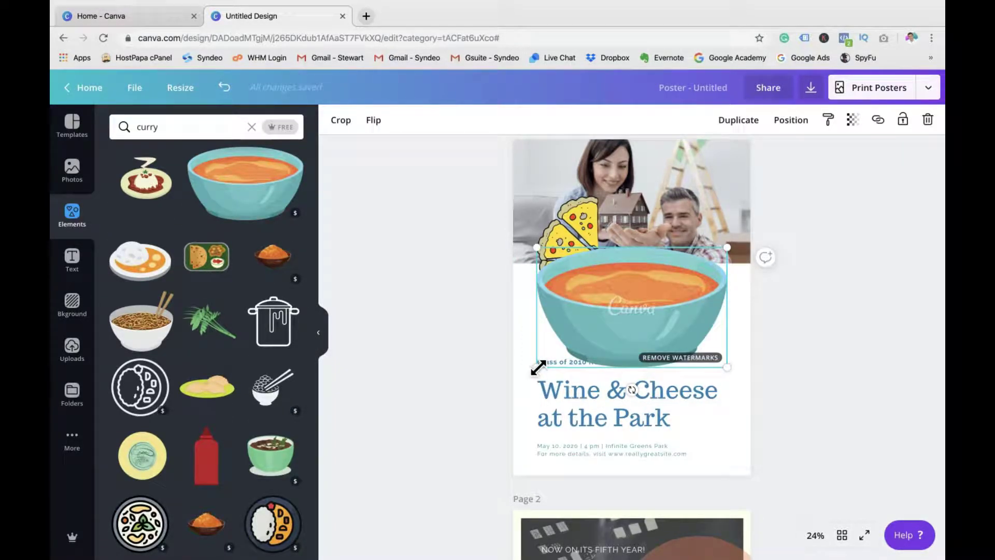
pyautogui.moveTo(538, 368); pyautogui.dragTo(575, 345)
pyautogui.moveTo(658, 297); pyautogui.dragTo(687, 264)
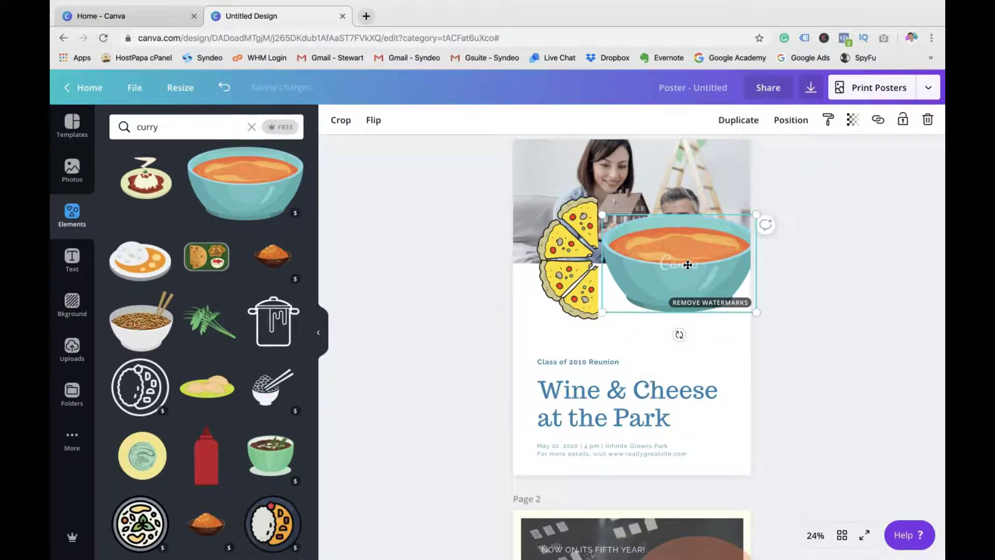
pyautogui.moveTo(687, 264); pyautogui.dragTo(693, 272)
pyautogui.moveTo(751, 312); pyautogui.dragTo(737, 300)
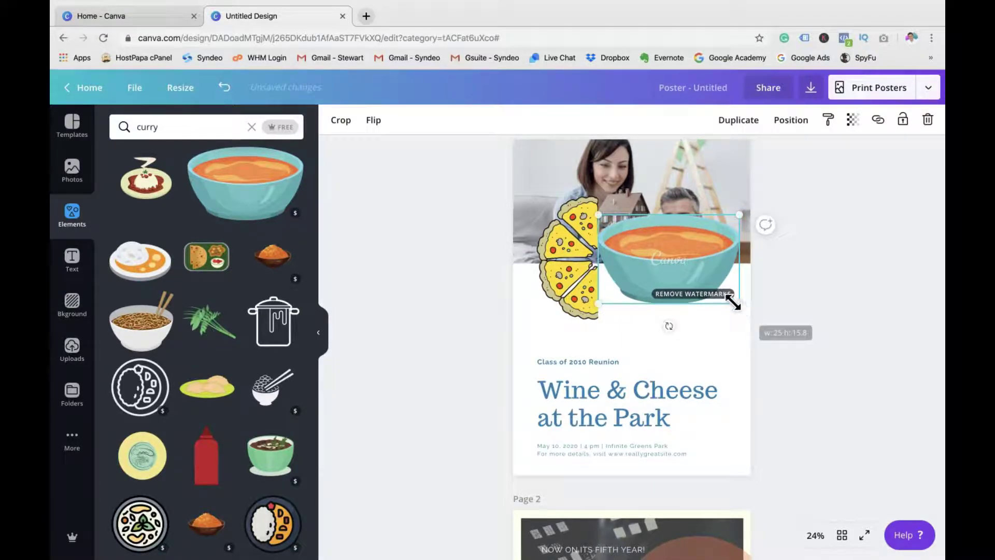
pyautogui.moveTo(685, 265)
pyautogui.mouseDown()
pyautogui.moveTo(695, 214)
pyautogui.moveTo(686, 223)
pyautogui.mouseUp()
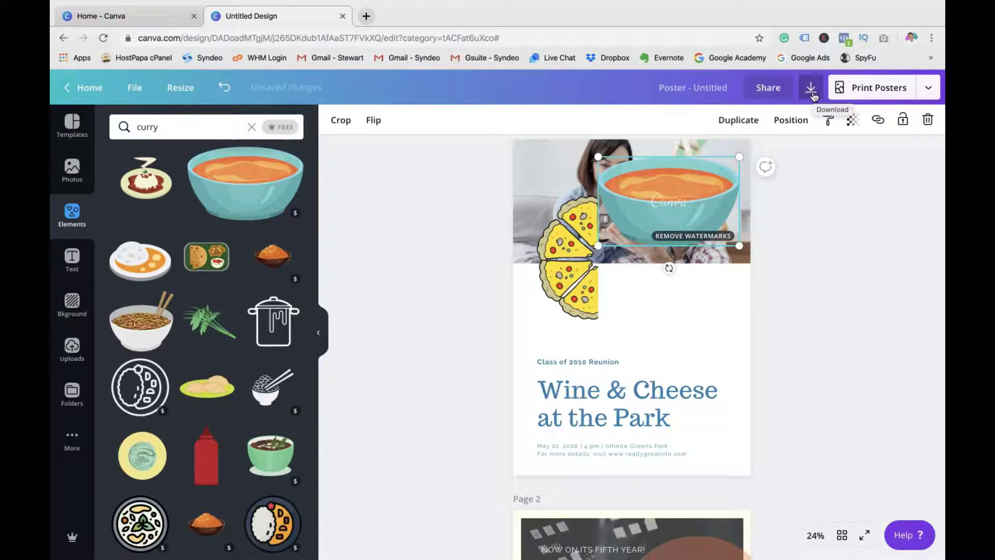
pyautogui.scroll(1, 645, 296)
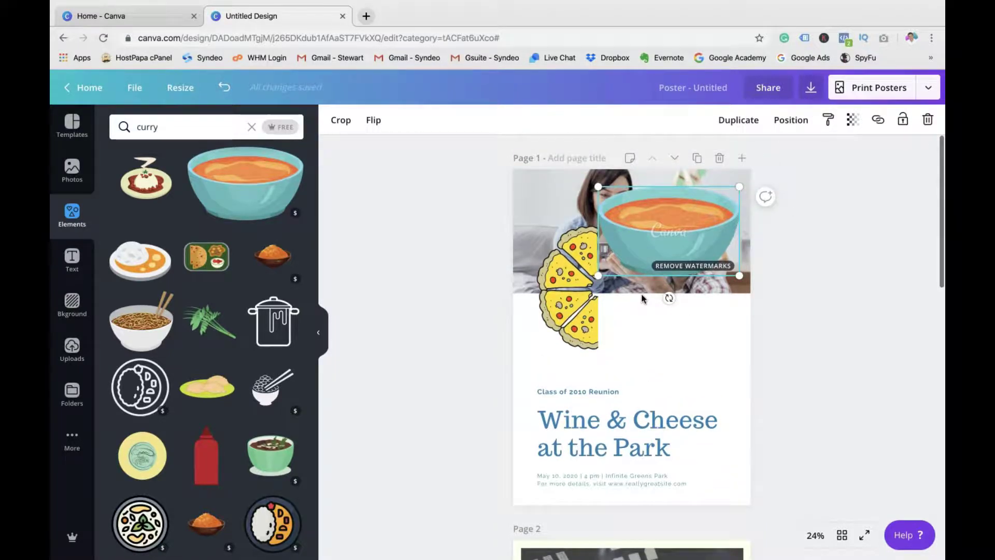
# Set the download to PDF Print for page 1 only, then close the download options.
pyautogui.click(811, 89)
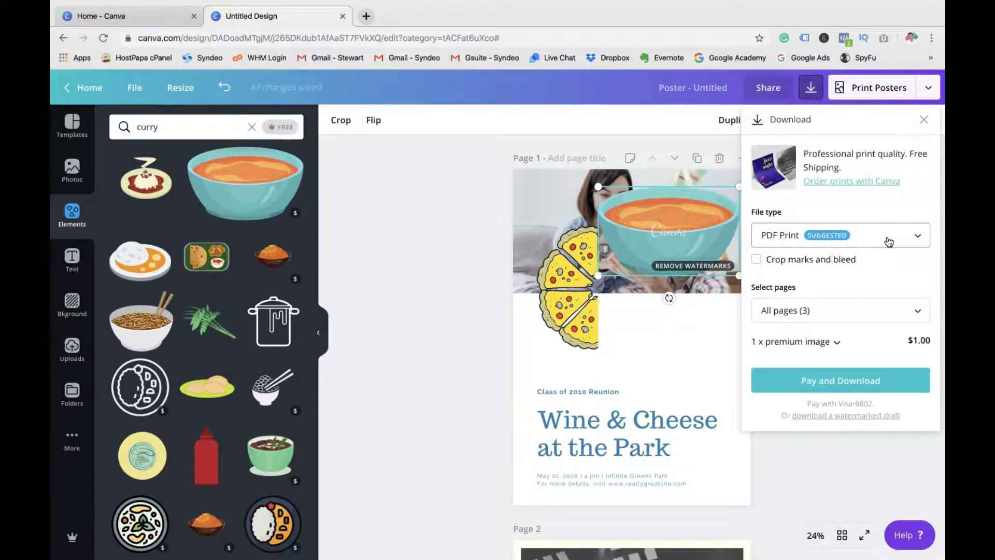
pyautogui.click(909, 241)
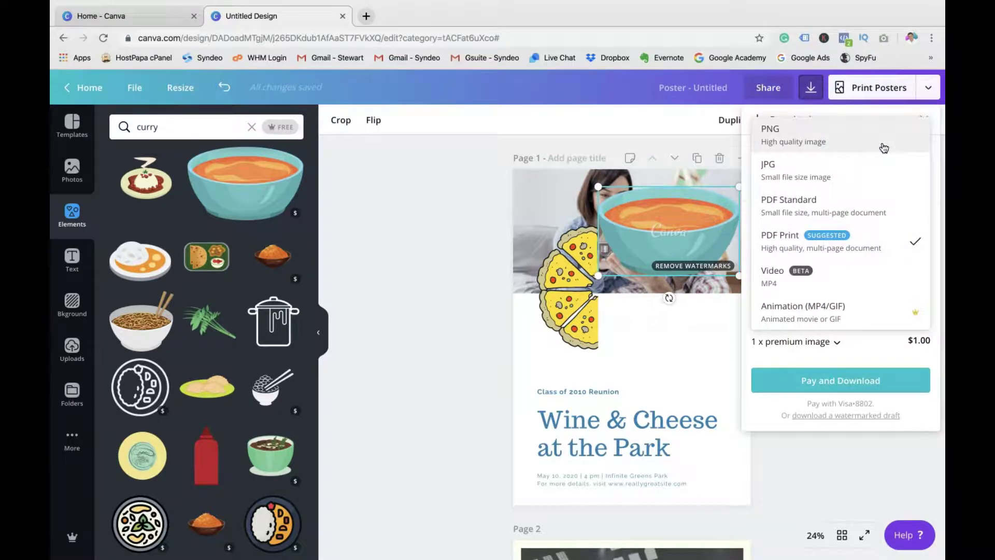
pyautogui.click(877, 238)
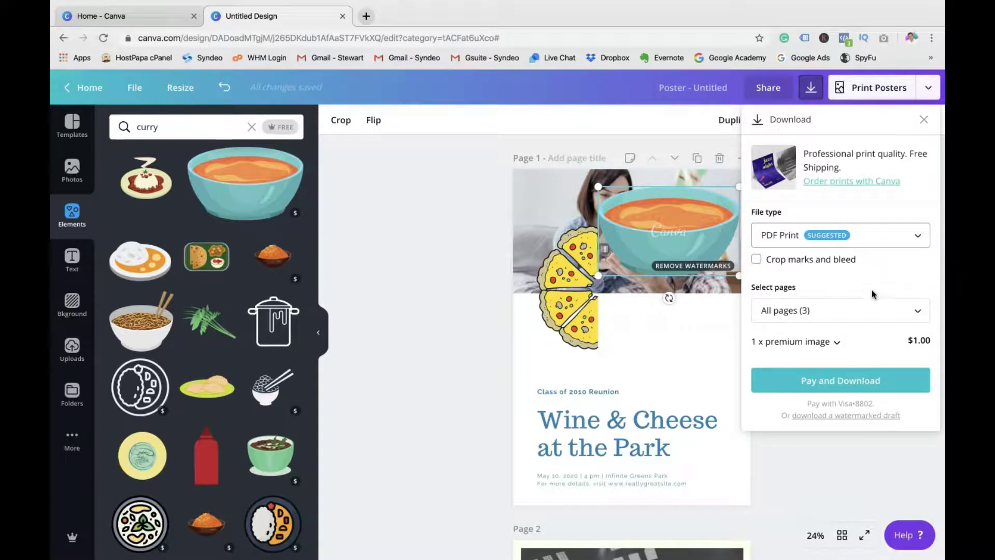
pyautogui.click(874, 309)
pyautogui.click(859, 382)
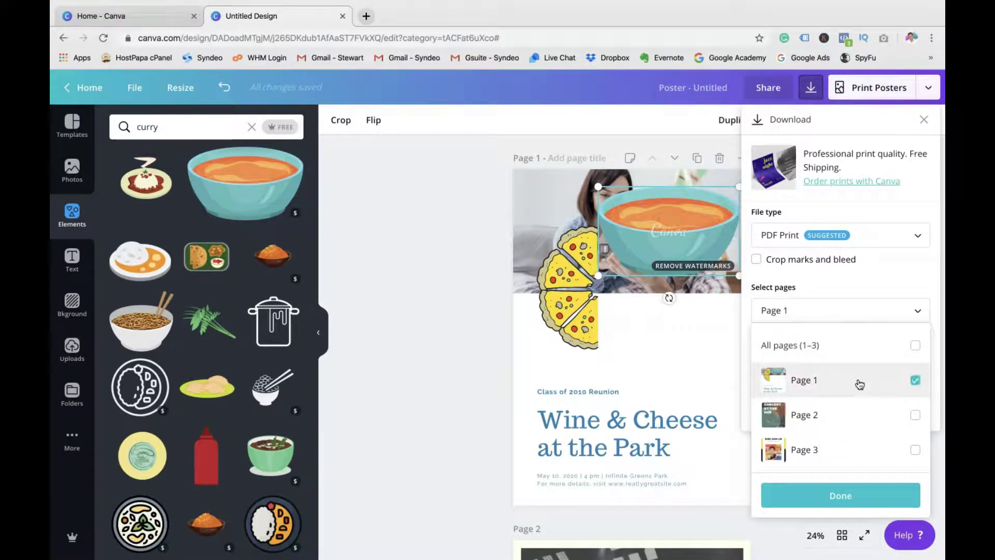
pyautogui.click(841, 296)
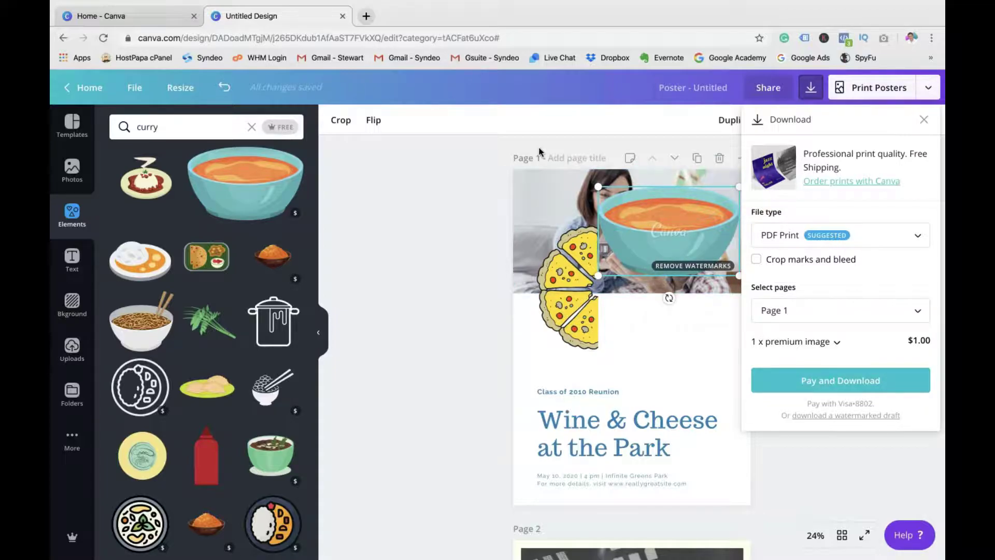
pyautogui.click(461, 159)
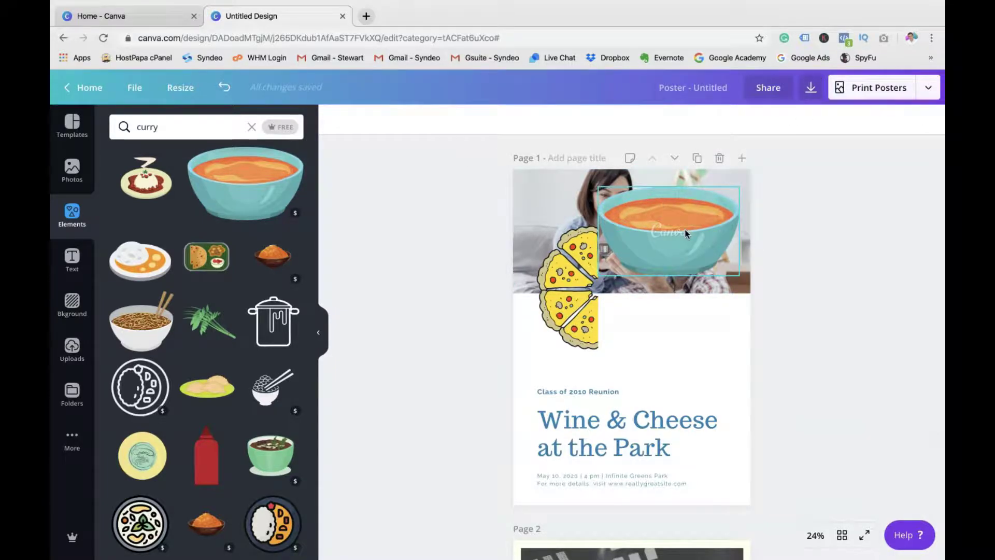
# Delete the watermarked curry bowl from page 1 and bring up the Text styles panel.
pyautogui.press('Delete')
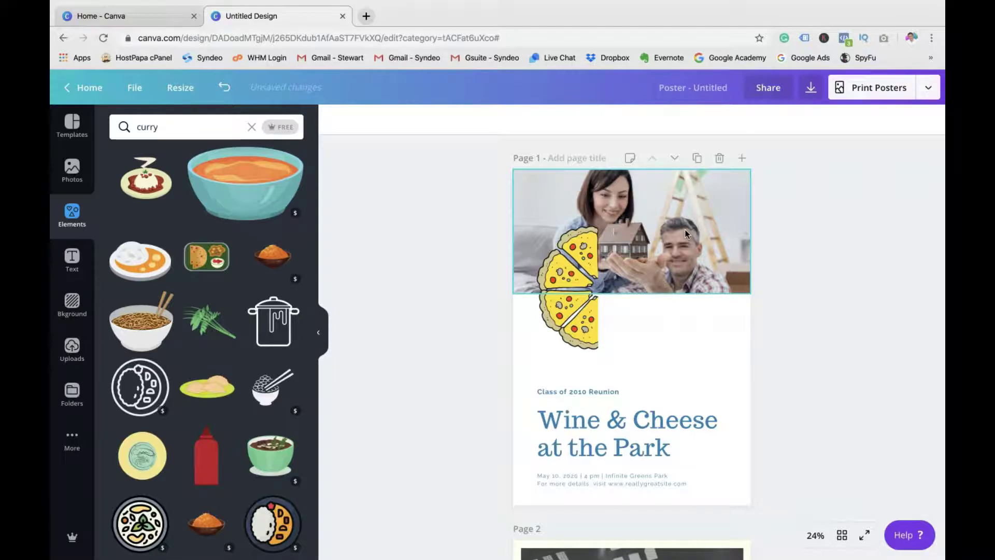
pyautogui.scroll(-2, 211, 345)
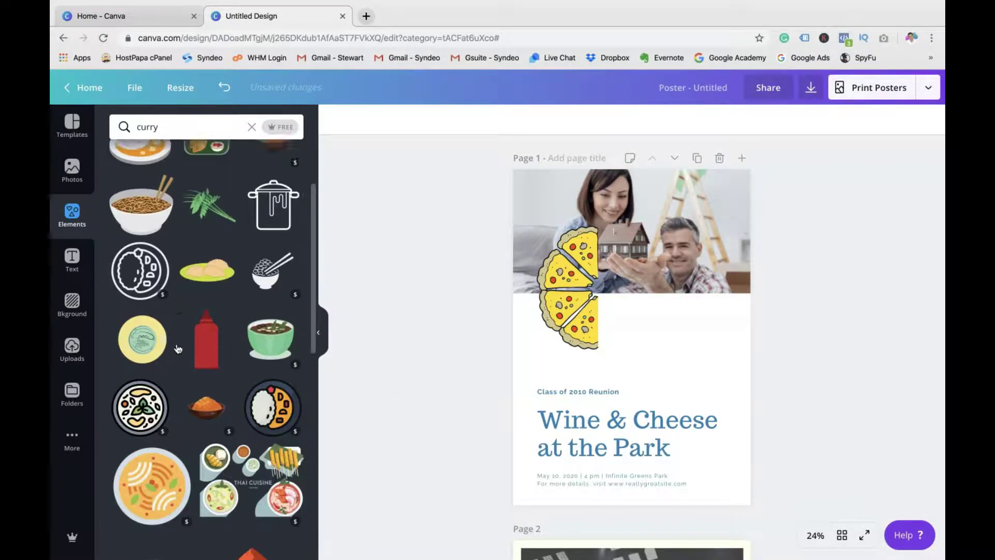
pyautogui.scroll(-3, 178, 349)
pyautogui.scroll(3, 177, 348)
pyautogui.scroll(3, 156, 311)
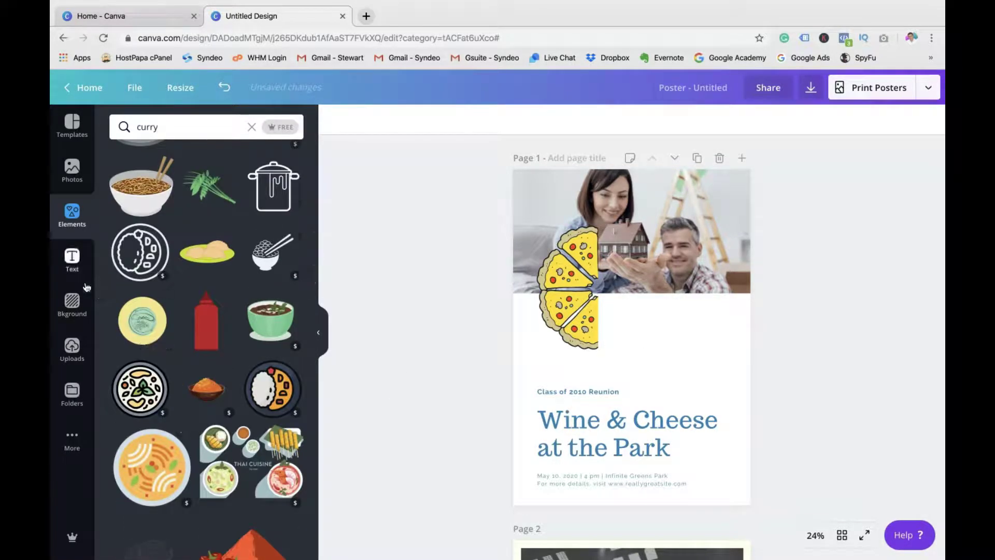
pyautogui.click(72, 261)
pyautogui.scroll(-2, 228, 330)
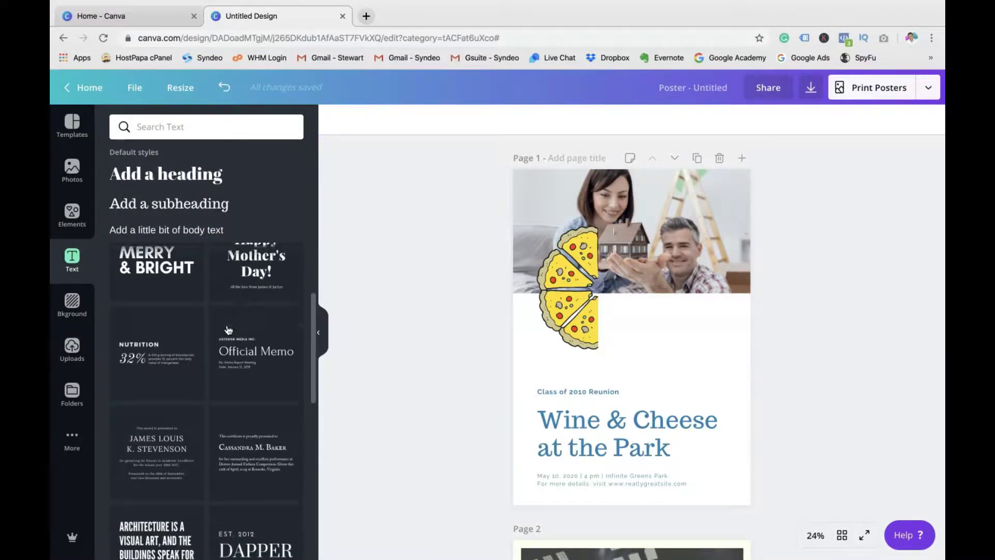
pyautogui.scroll(2, 227, 331)
pyautogui.scroll(-1, 228, 331)
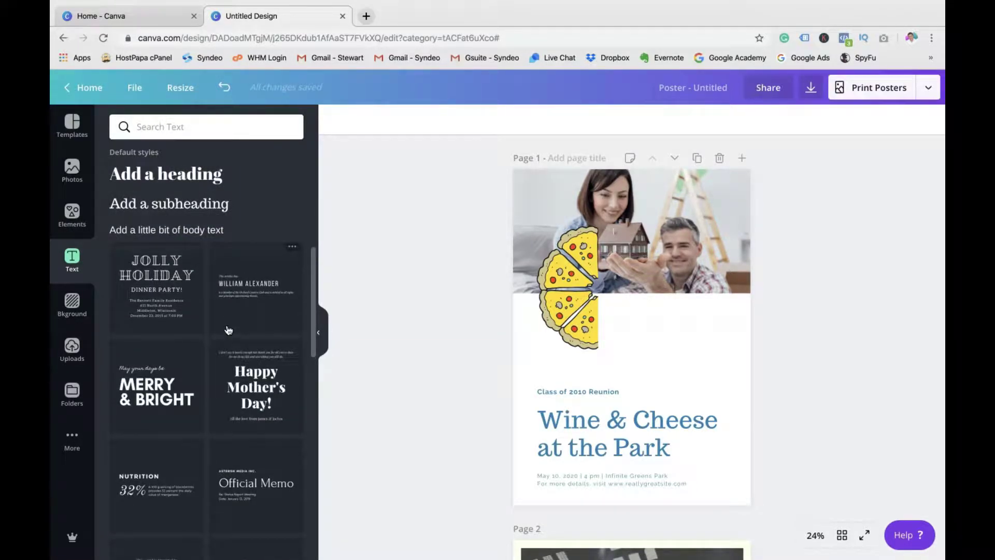
pyautogui.scroll(1, 227, 331)
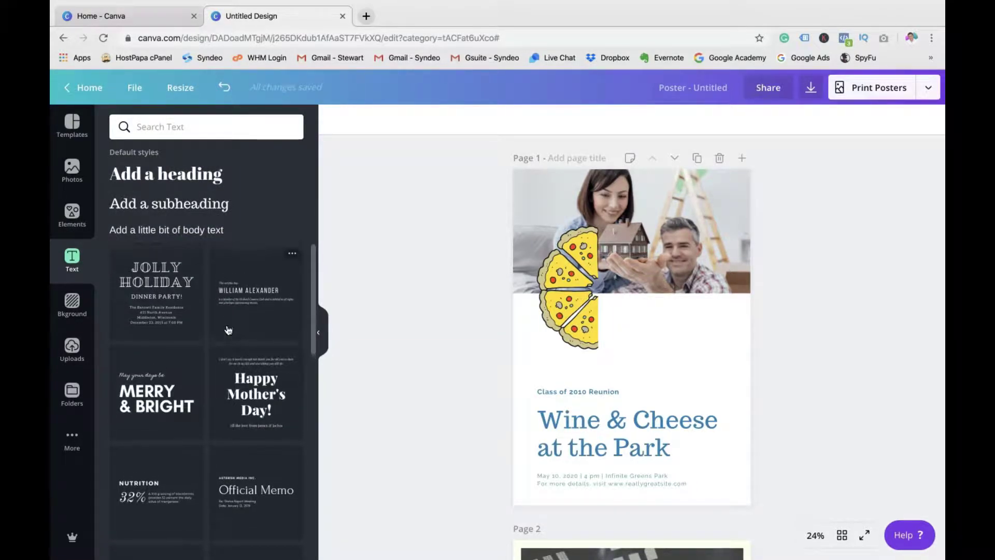
# Add the Jolly Holiday dinner party text, enlarge it and place it beside the pizza slices.
pyautogui.click(177, 286)
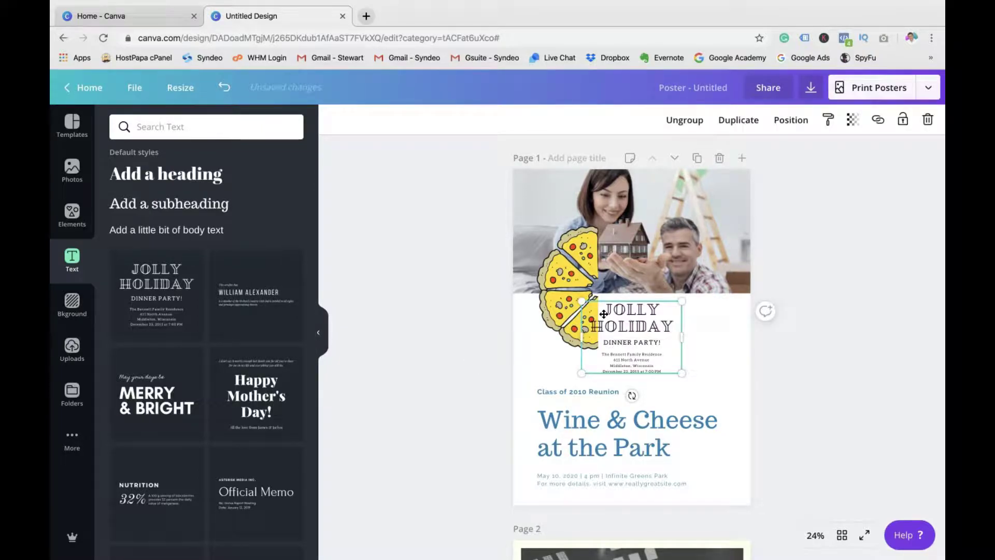
pyautogui.moveTo(575, 296); pyautogui.dragTo(535, 270)
pyautogui.moveTo(640, 330); pyautogui.dragTo(714, 361)
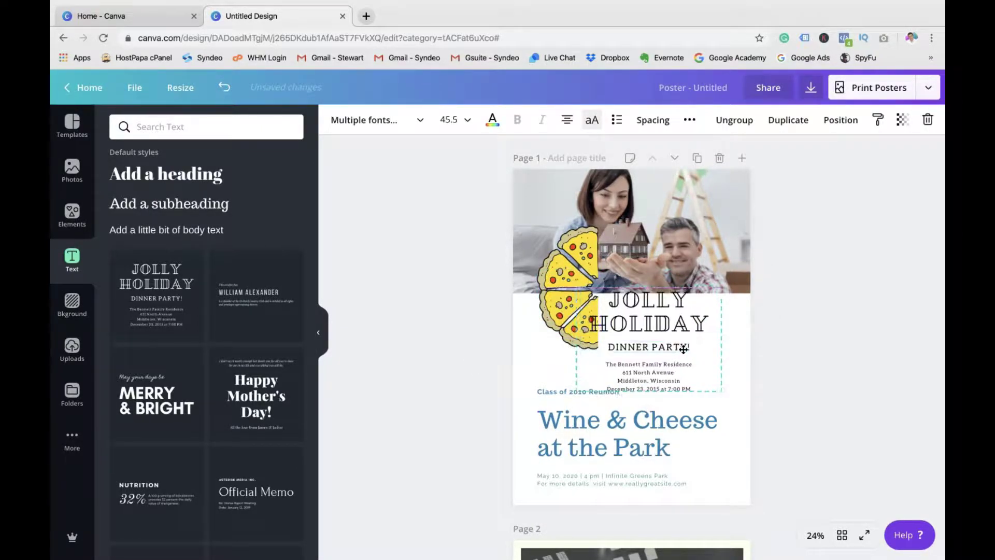
pyautogui.click(810, 364)
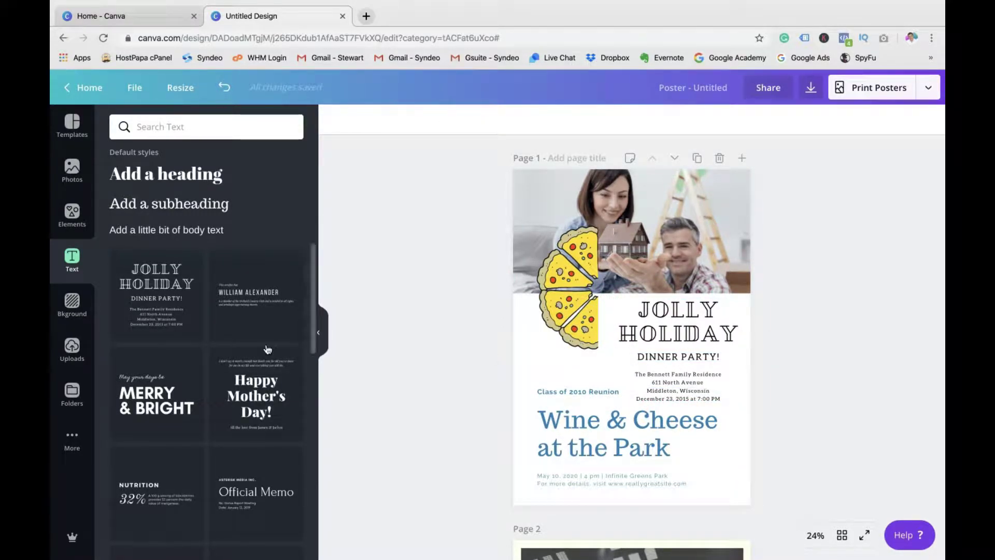
pyautogui.scroll(-2, 267, 350)
pyautogui.scroll(-3, 266, 350)
pyautogui.scroll(-3, 267, 350)
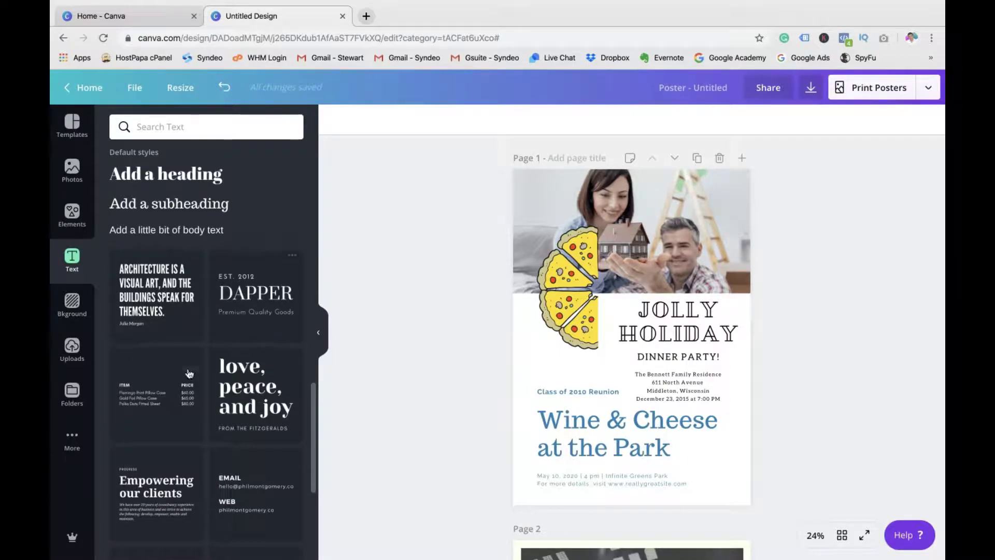
pyautogui.scroll(-3, 204, 412)
pyautogui.scroll(-2, 203, 413)
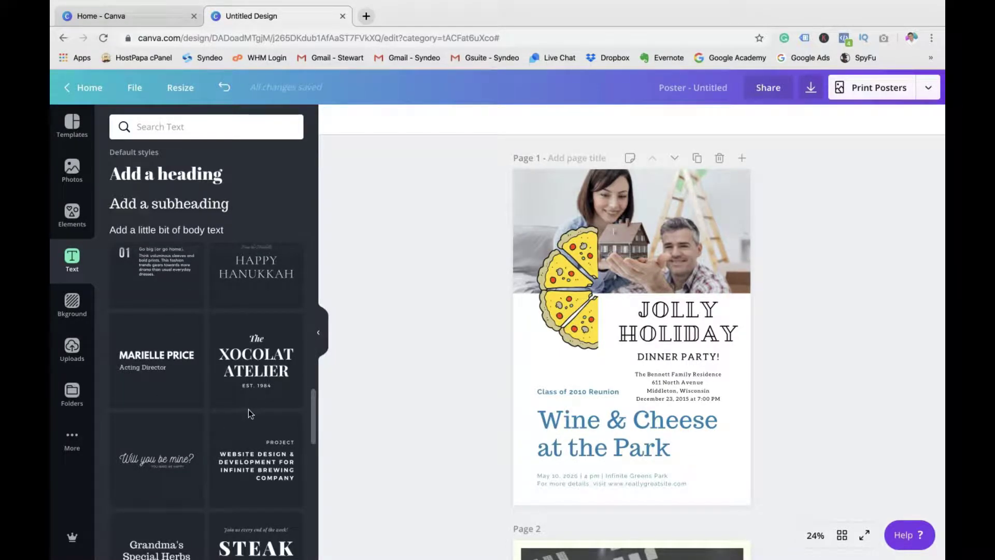
pyautogui.scroll(3, 248, 412)
pyautogui.scroll(3, 248, 412)
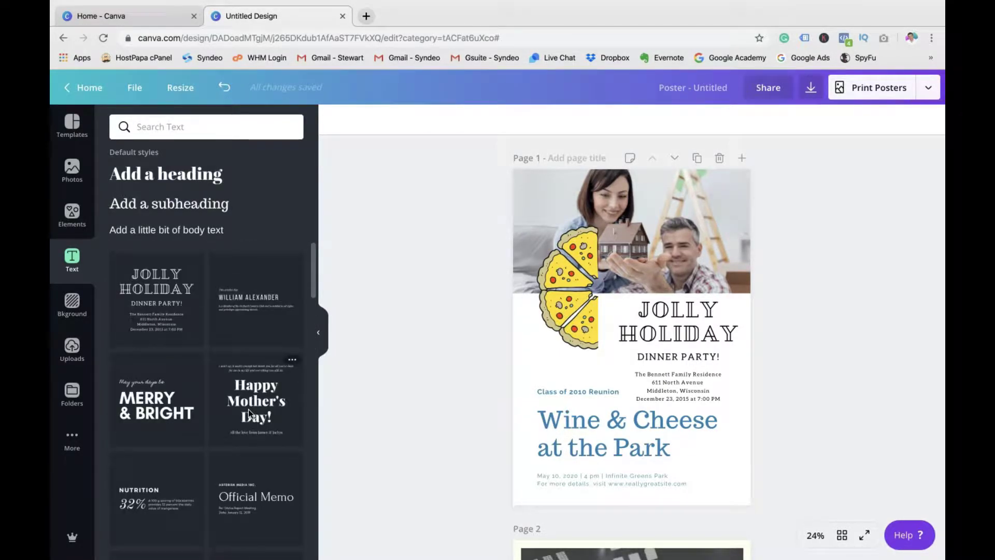
# Apply the ADA Hybrid font to the whole Wine & Cheese at the Park heading.
pyautogui.click(588, 433)
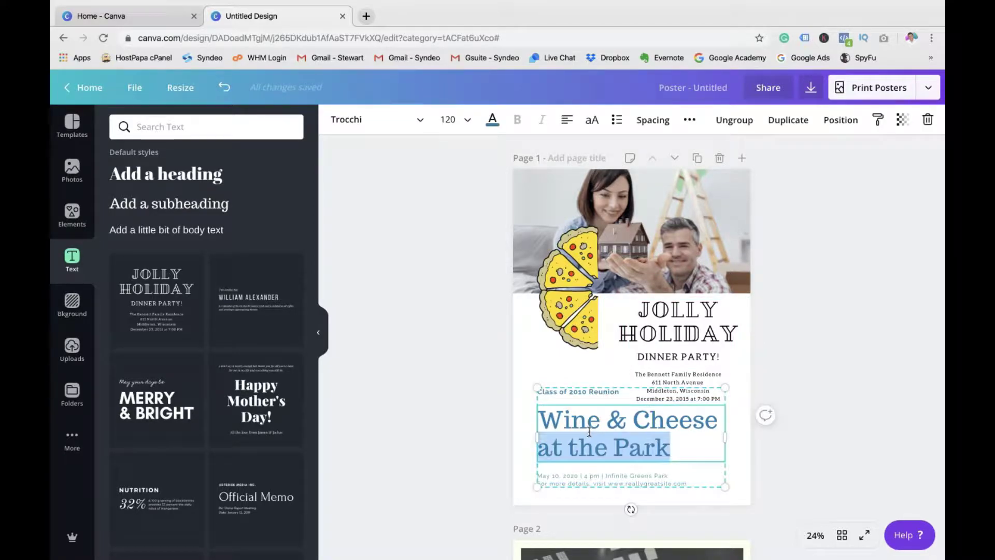
pyautogui.moveTo(683, 448); pyautogui.dragTo(560, 425)
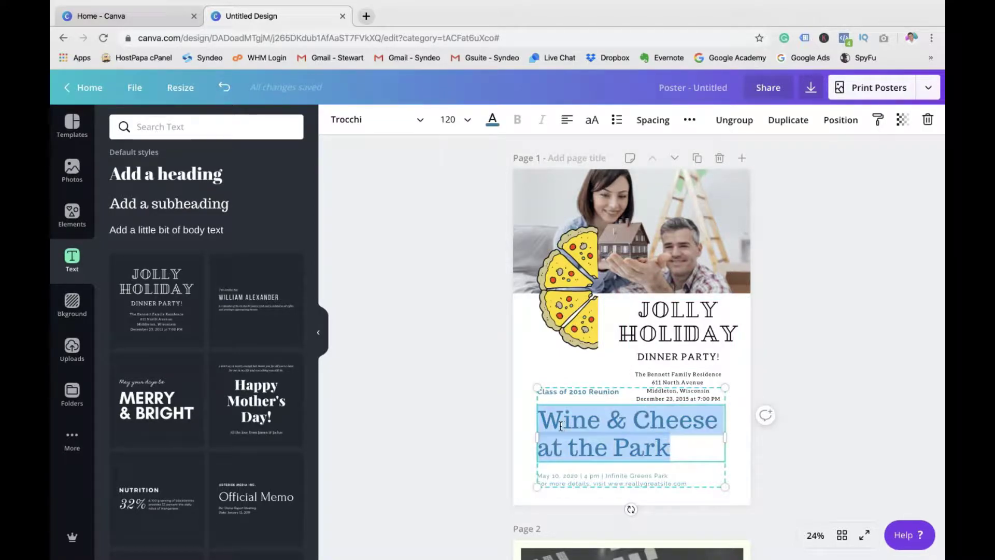
pyautogui.click(373, 119)
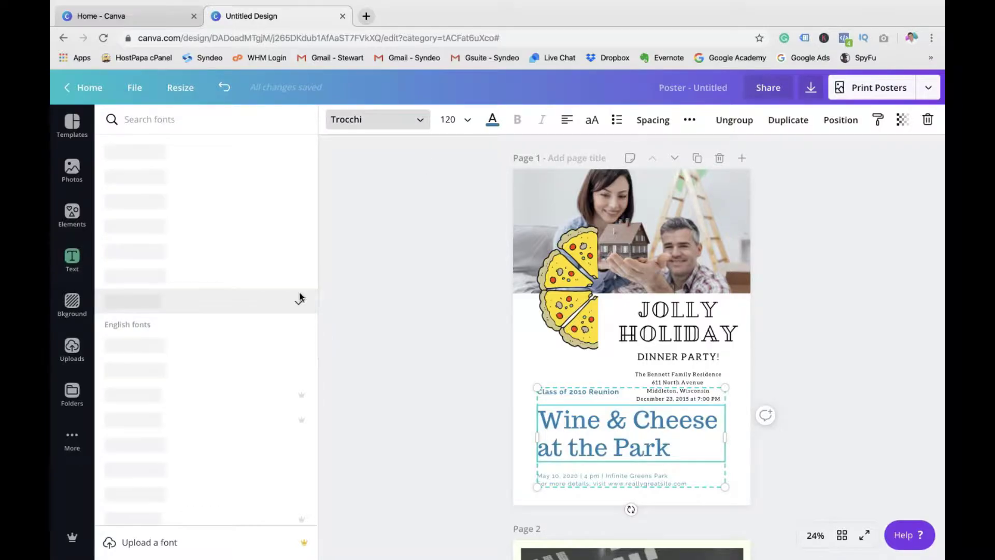
pyautogui.scroll(-2, 229, 316)
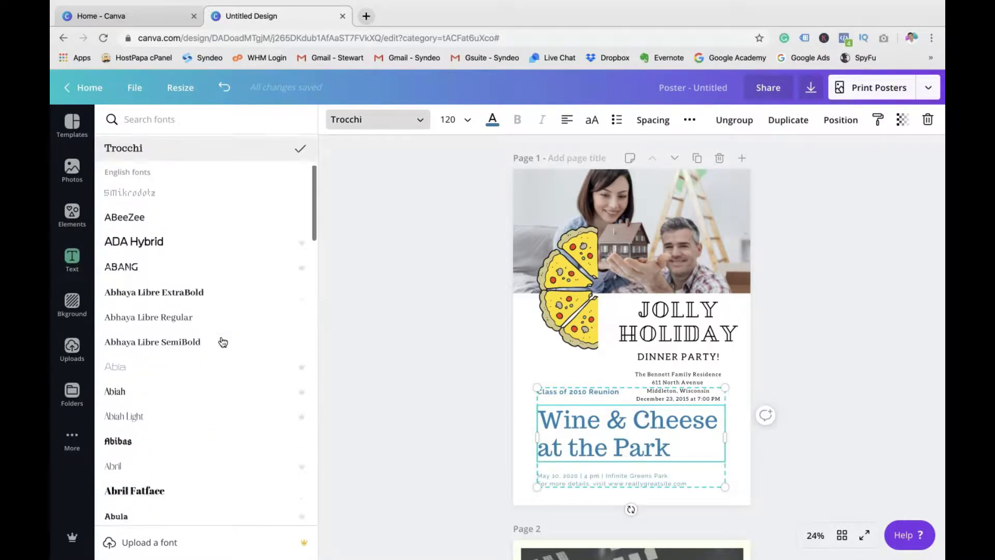
pyautogui.click(181, 244)
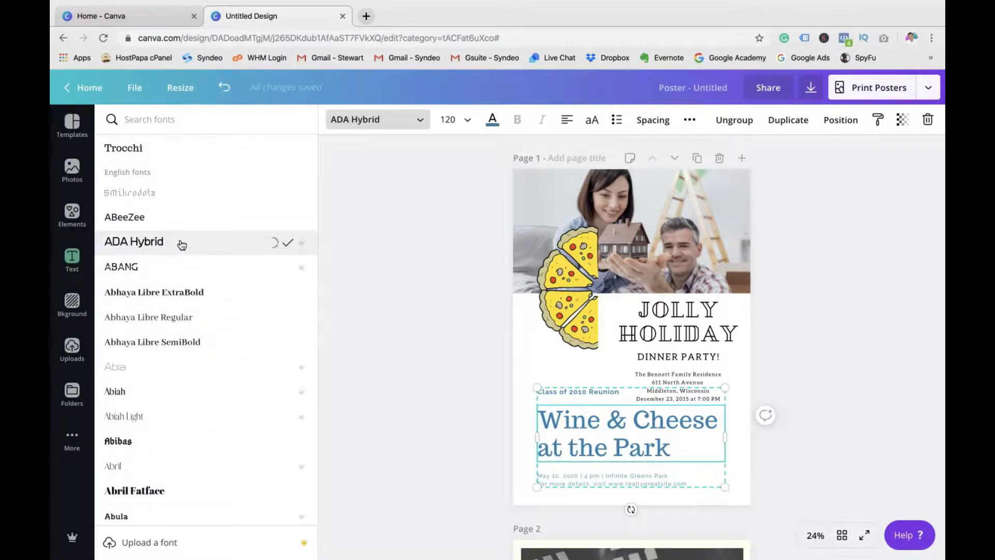
pyautogui.click(452, 287)
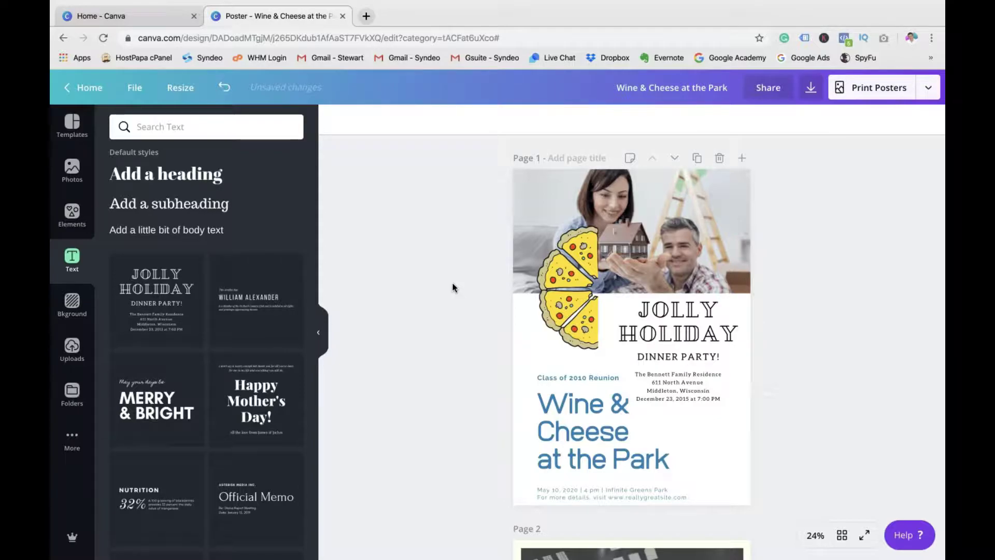
pyautogui.click(70, 305)
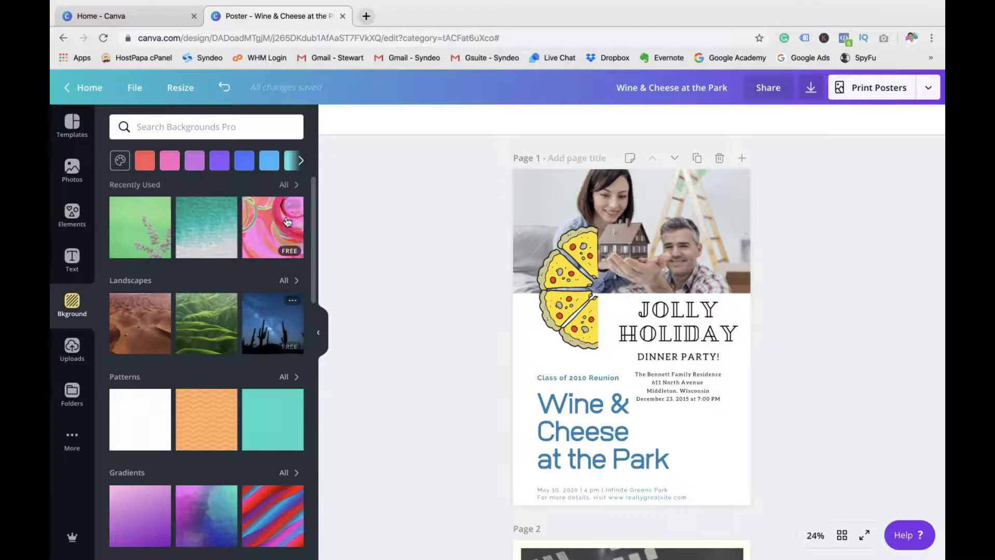
# Try a coral red fill, then give page 1 the desert landscape background image.
pyautogui.click(145, 159)
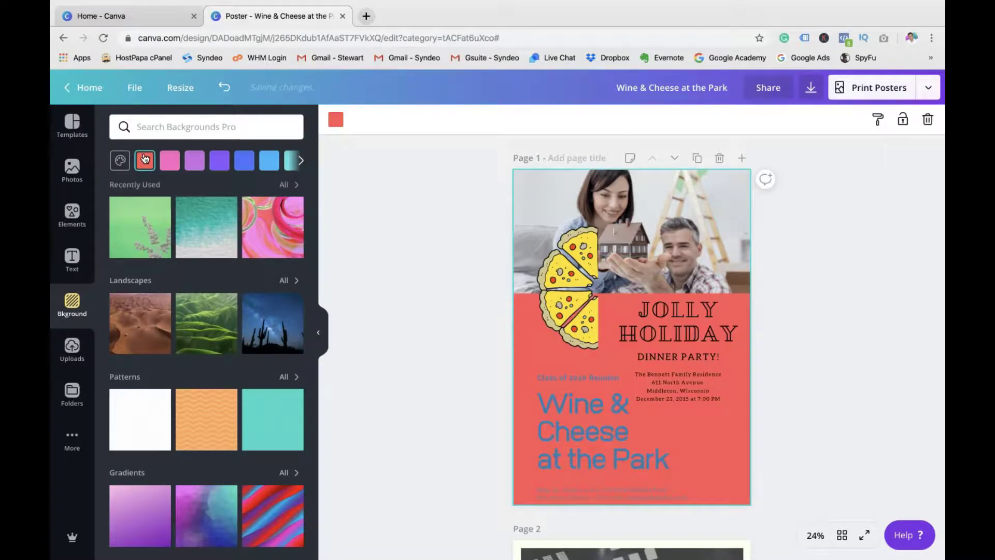
pyautogui.click(140, 333)
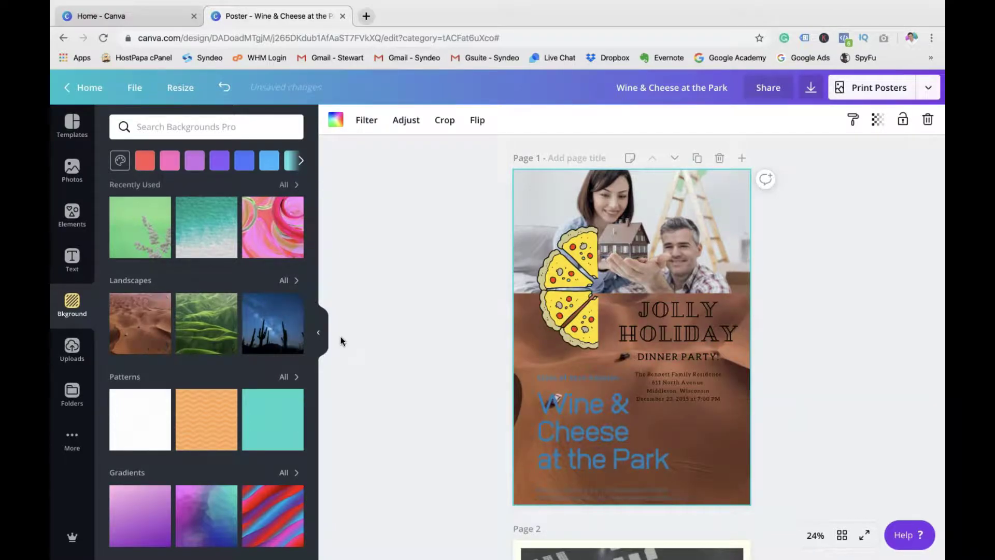
pyautogui.scroll(-1, 378, 371)
pyautogui.scroll(-3, 378, 372)
pyautogui.scroll(-5, 379, 372)
pyautogui.scroll(2, 379, 372)
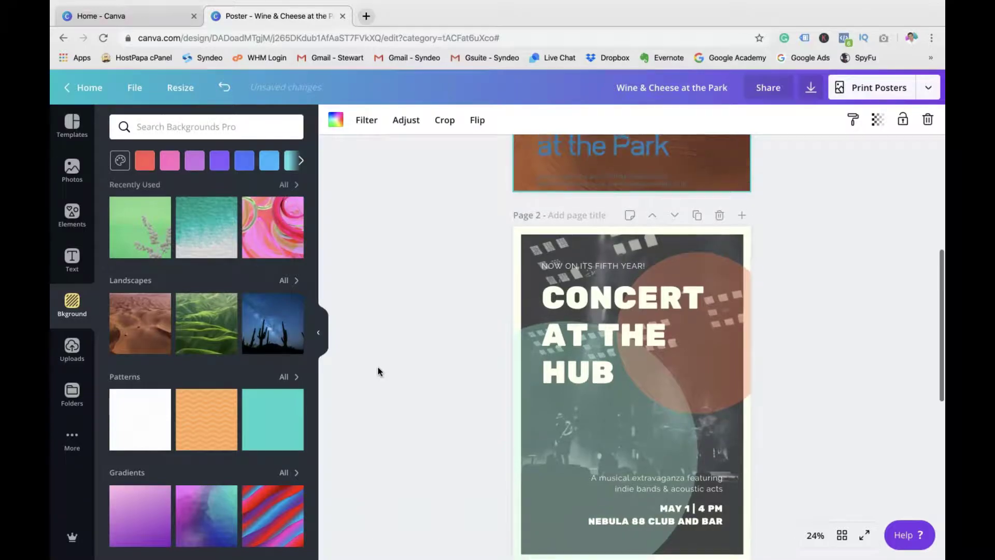
pyautogui.scroll(3, 379, 372)
pyautogui.scroll(3, 379, 372)
pyautogui.scroll(-5, 378, 372)
pyautogui.scroll(-2, 378, 372)
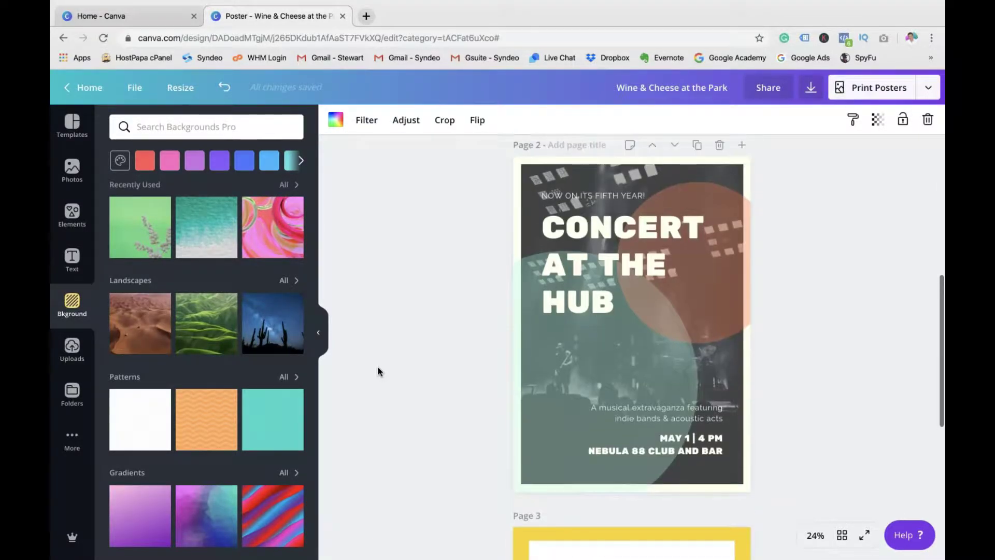
pyautogui.scroll(1, 379, 372)
# Add The Company NZ logo to page 2, shrunk and moved lower left above the details.
pyautogui.click(574, 384)
pyautogui.click(407, 347)
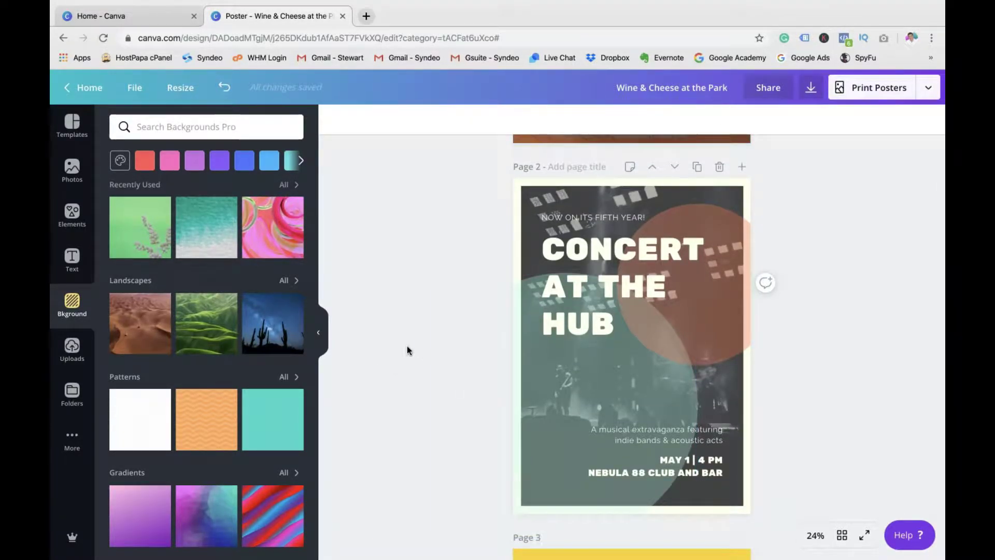
pyautogui.click(72, 347)
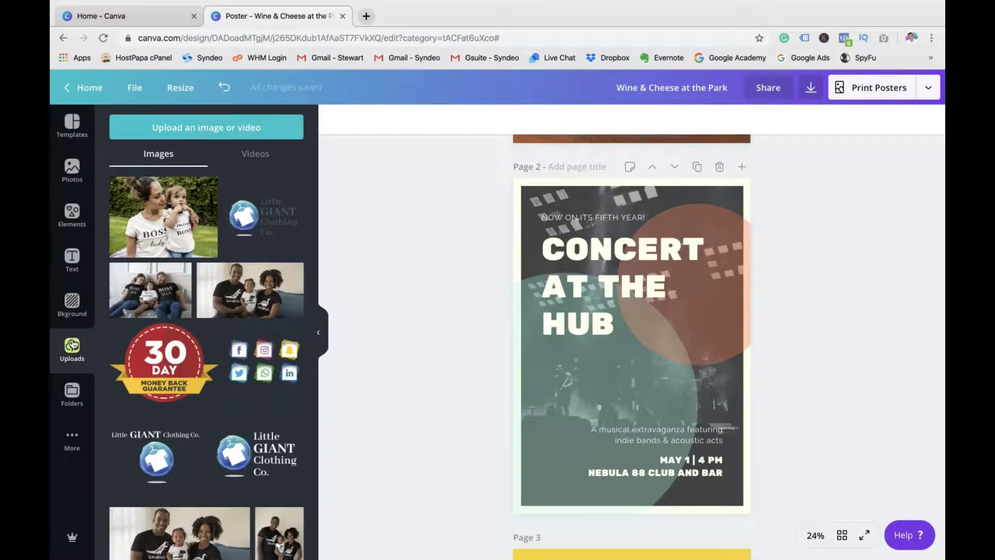
pyautogui.scroll(-3, 159, 403)
pyautogui.scroll(-3, 159, 403)
pyautogui.scroll(-3, 159, 404)
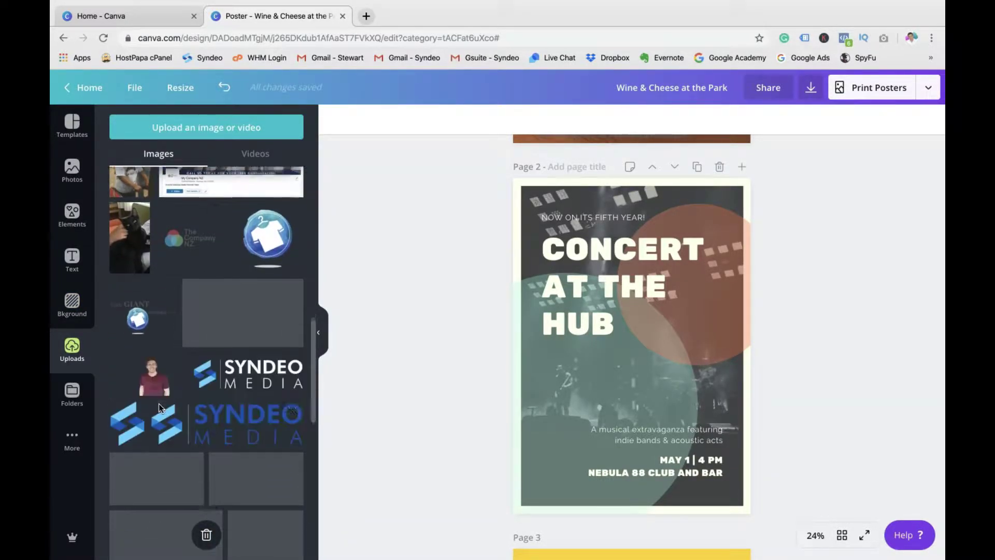
pyautogui.click(191, 235)
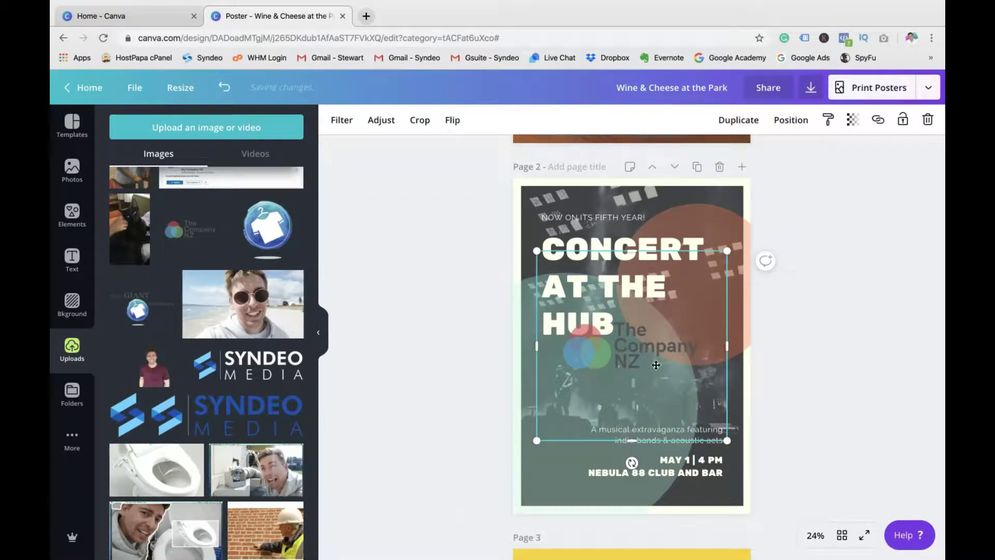
pyautogui.moveTo(727, 439); pyautogui.dragTo(644, 365)
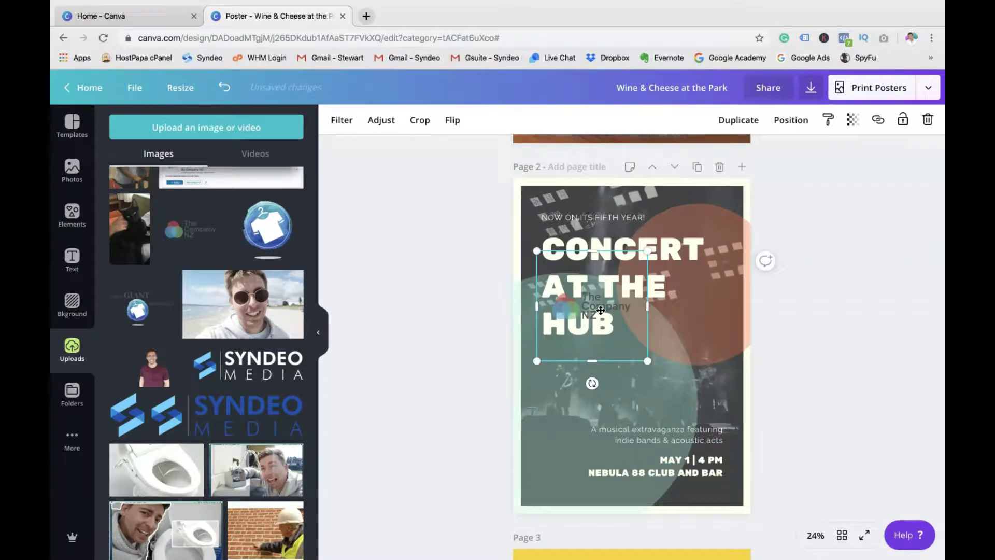
pyautogui.moveTo(600, 311)
pyautogui.mouseDown()
pyautogui.moveTo(595, 415)
pyautogui.moveTo(599, 398)
pyautogui.mouseUp()
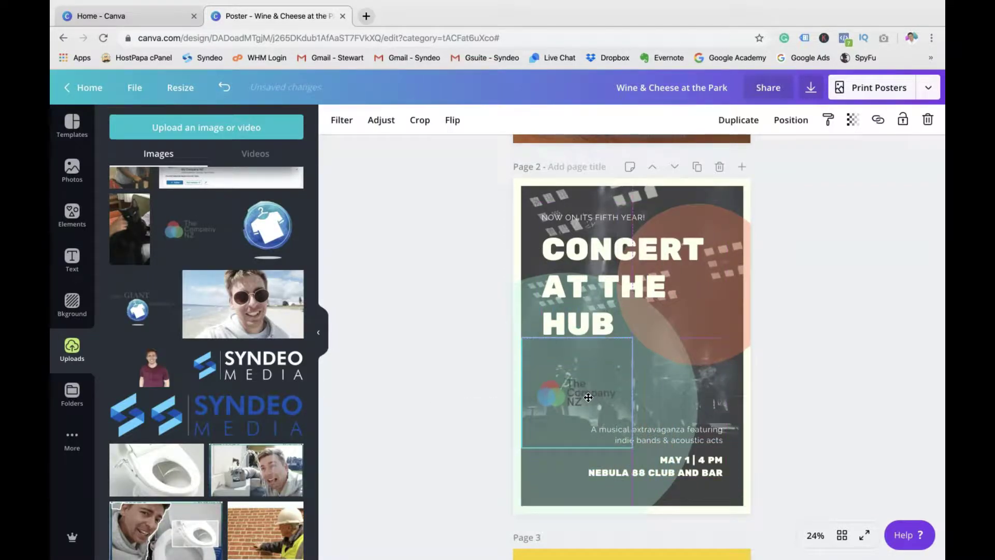
pyautogui.click(827, 390)
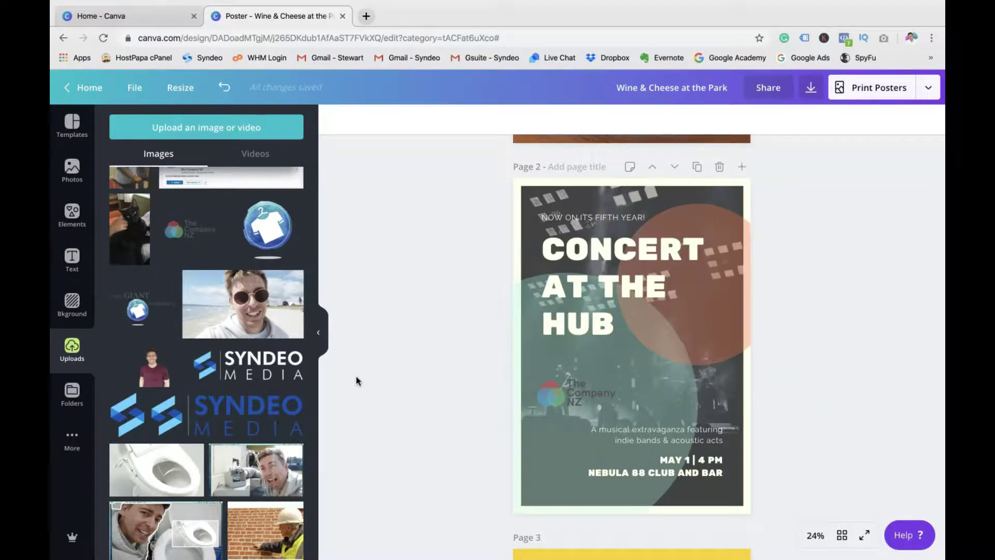
pyautogui.scroll(1, 257, 373)
pyautogui.scroll(2, 281, 371)
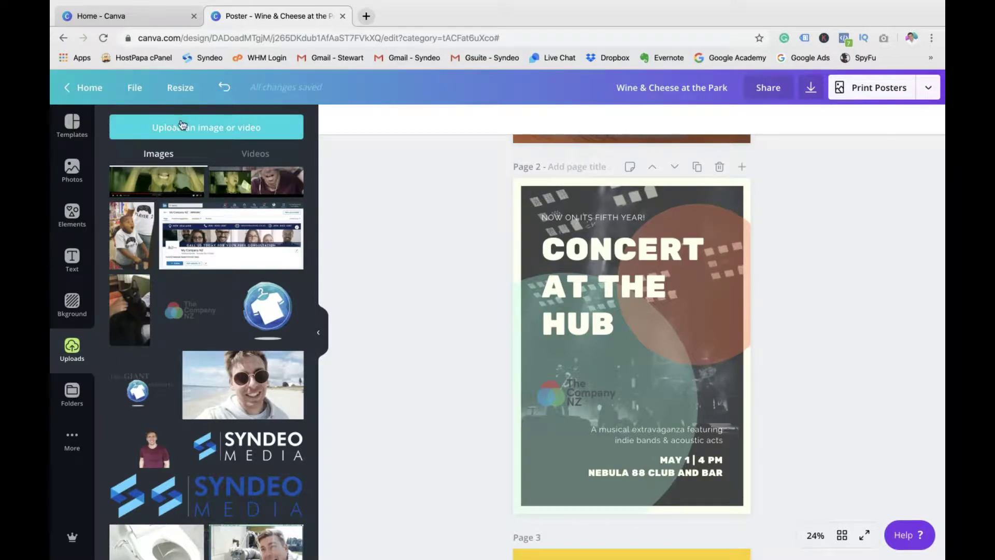
# Look over the uploaded videos and images, then bring up the Folders list.
pyautogui.click(256, 154)
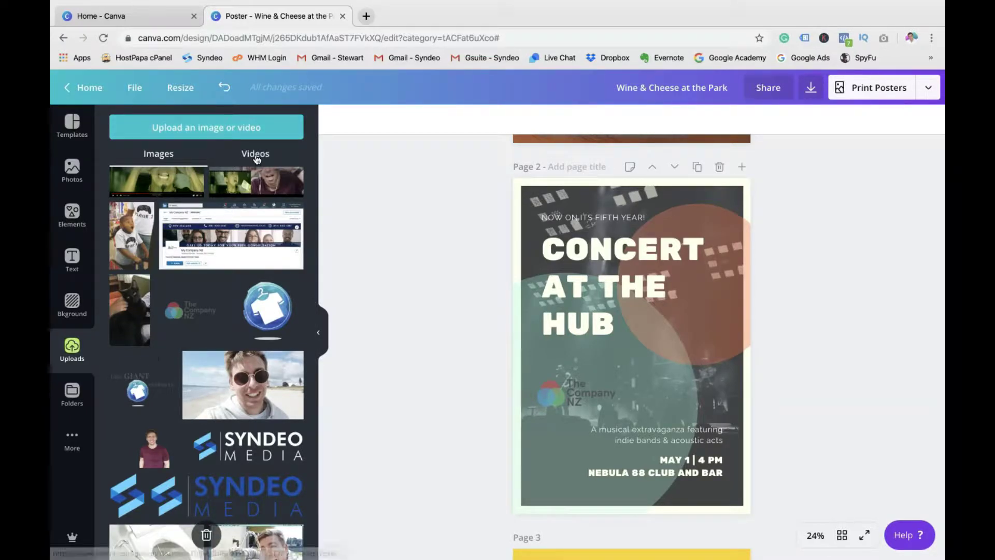
pyautogui.click(165, 155)
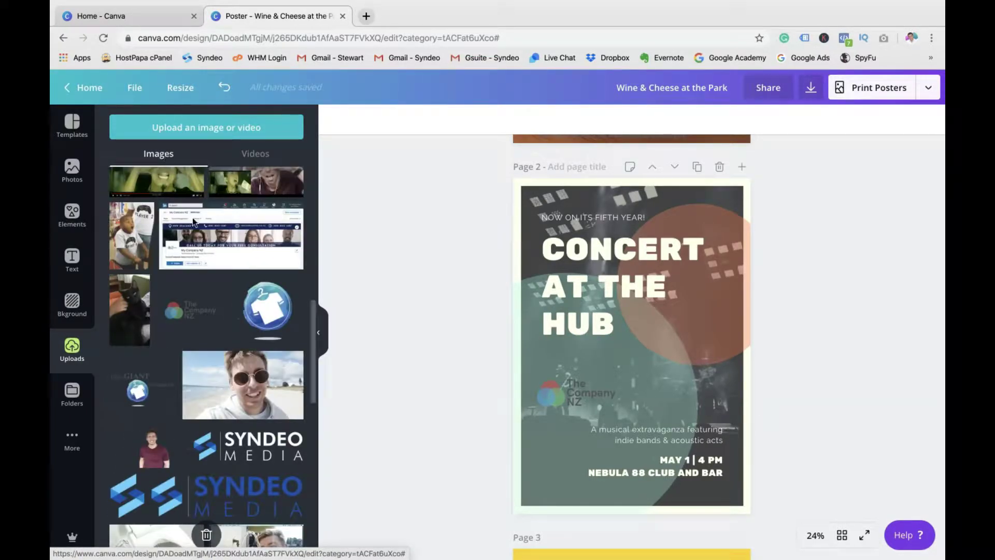
pyautogui.scroll(-3, 194, 286)
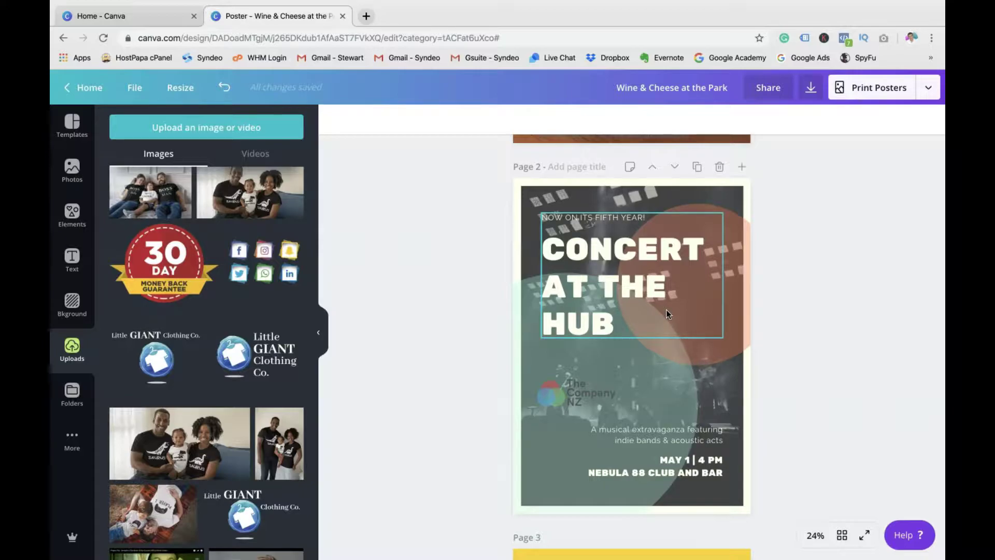
pyautogui.click(75, 394)
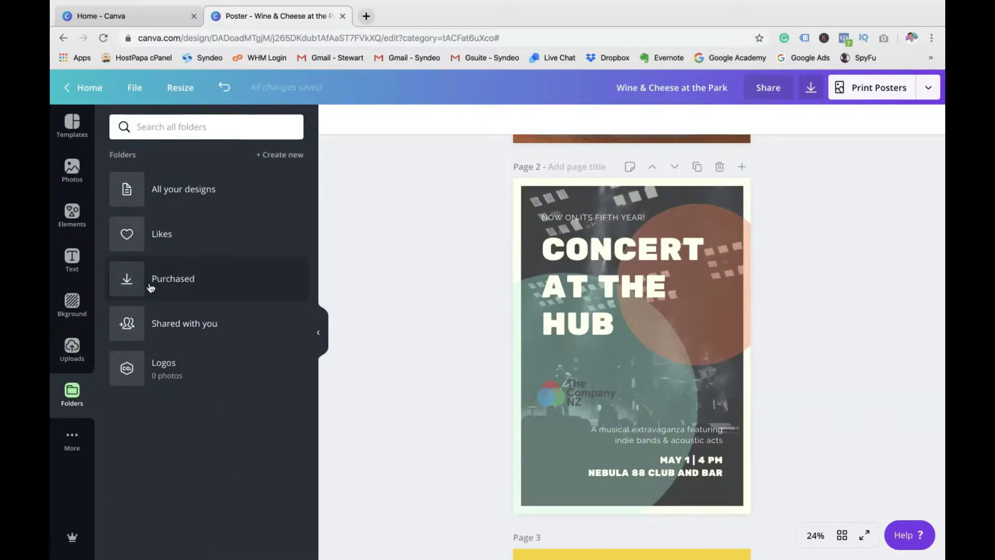
# Move through the Uploads, Background, Text, Elements and Photos panels, ending on Templates.
pyautogui.click(72, 351)
pyautogui.click(72, 305)
pyautogui.click(72, 261)
pyautogui.click(72, 214)
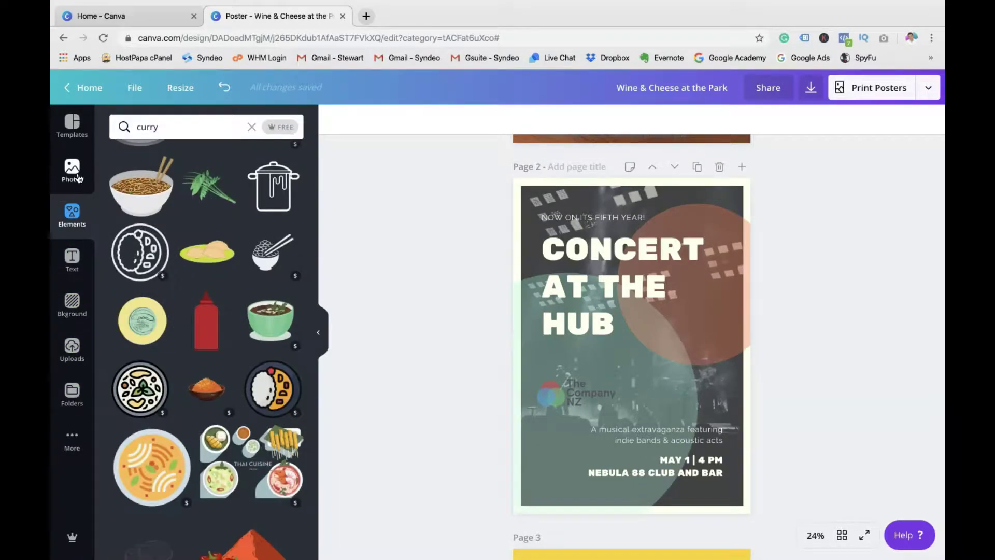
pyautogui.click(72, 169)
pyautogui.click(71, 125)
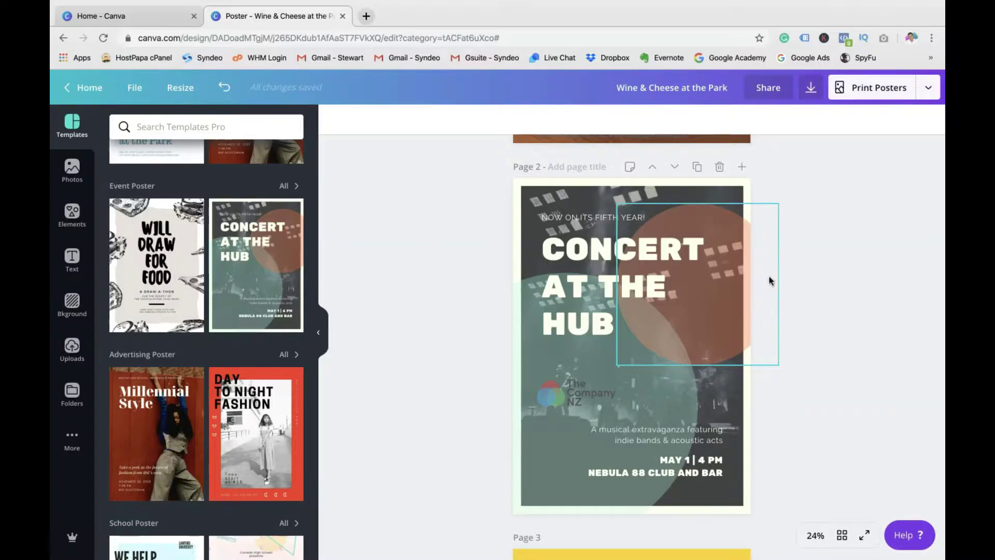
# Review the download file types, keeping PDF Print, then show the Print Posters publishing list.
pyautogui.click(808, 90)
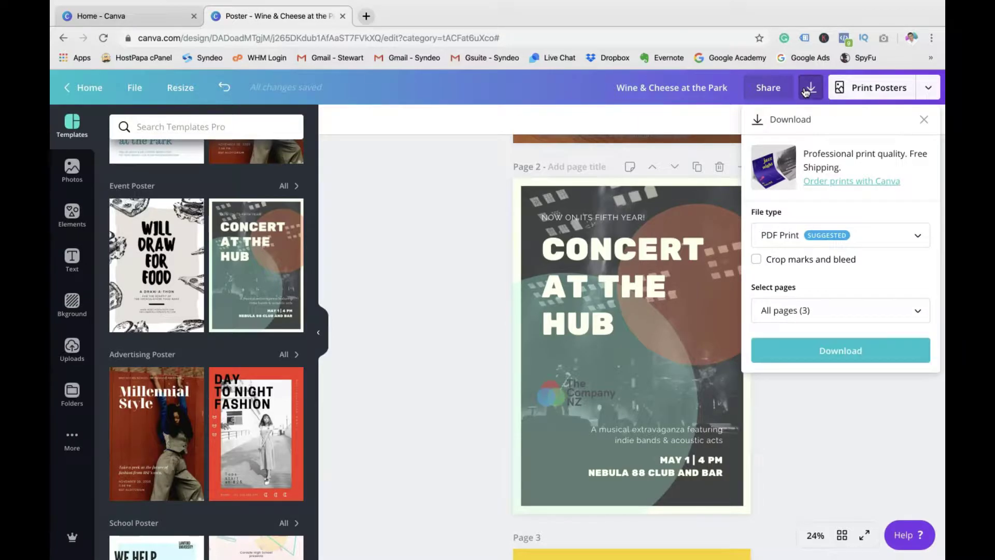
pyautogui.click(902, 235)
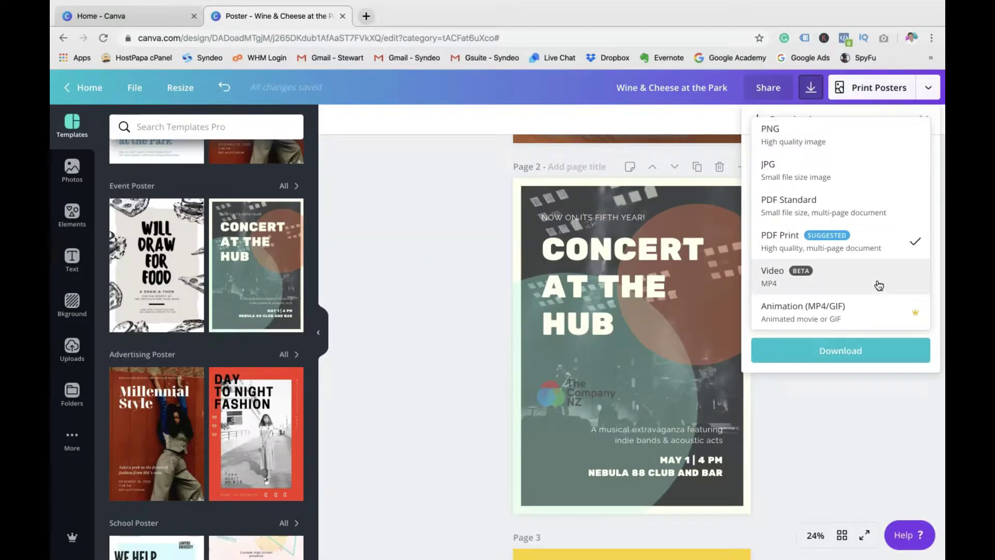
pyautogui.click(850, 378)
pyautogui.click(839, 385)
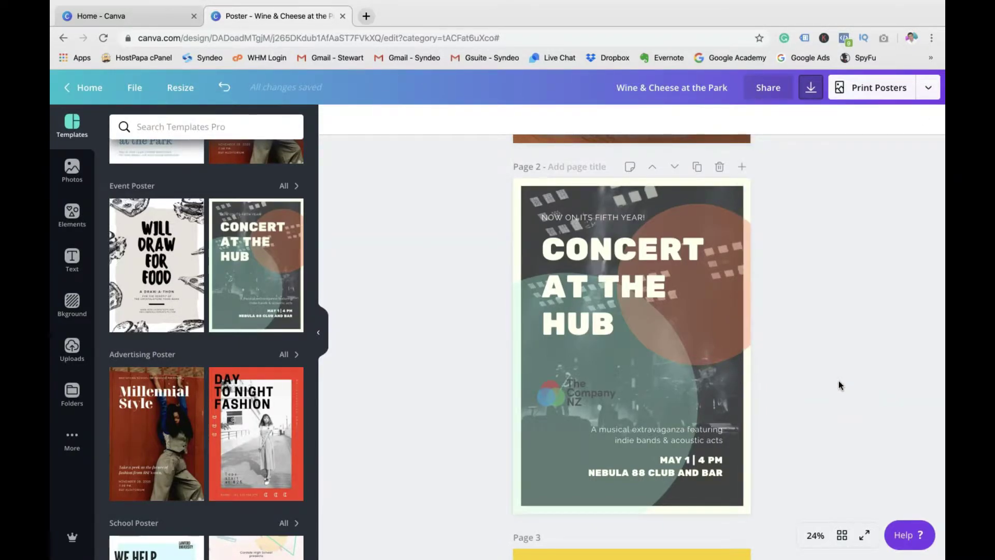
pyautogui.click(931, 87)
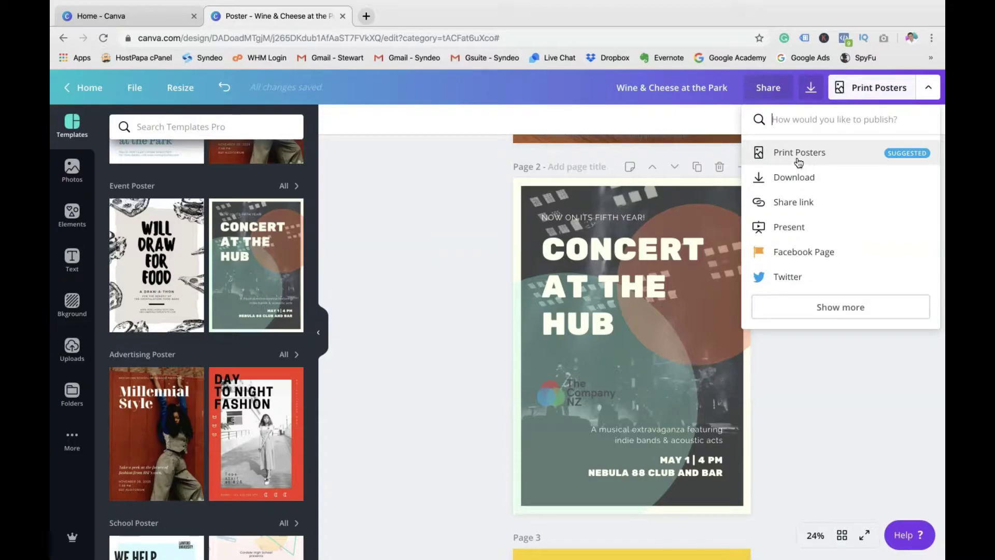
pyautogui.click(798, 158)
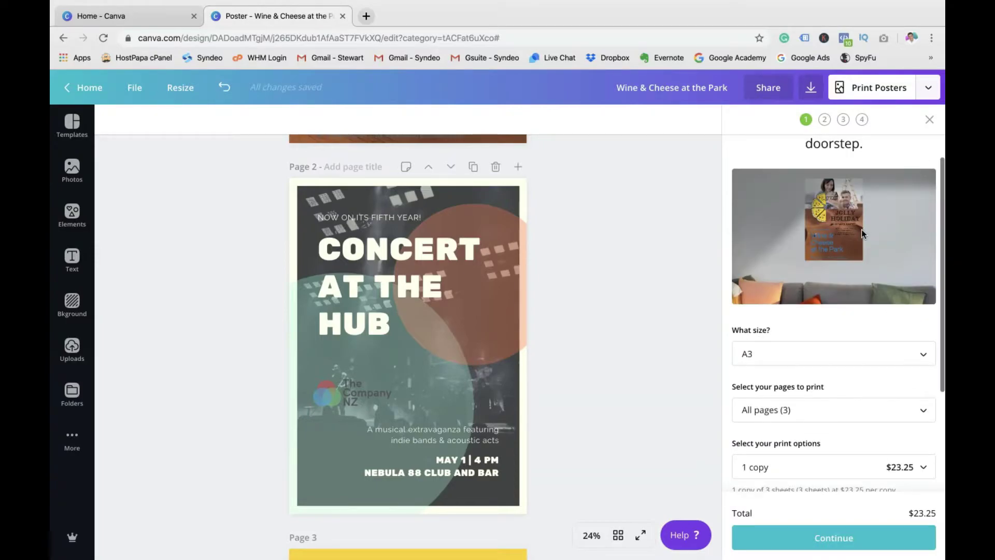
pyautogui.scroll(-2, 862, 229)
pyautogui.scroll(-2, 837, 313)
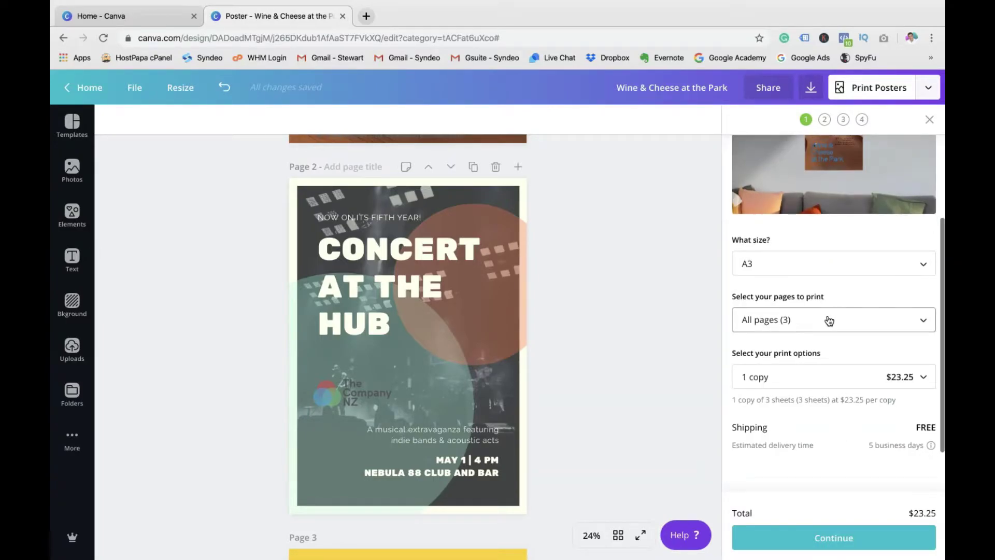
pyautogui.scroll(-1, 837, 314)
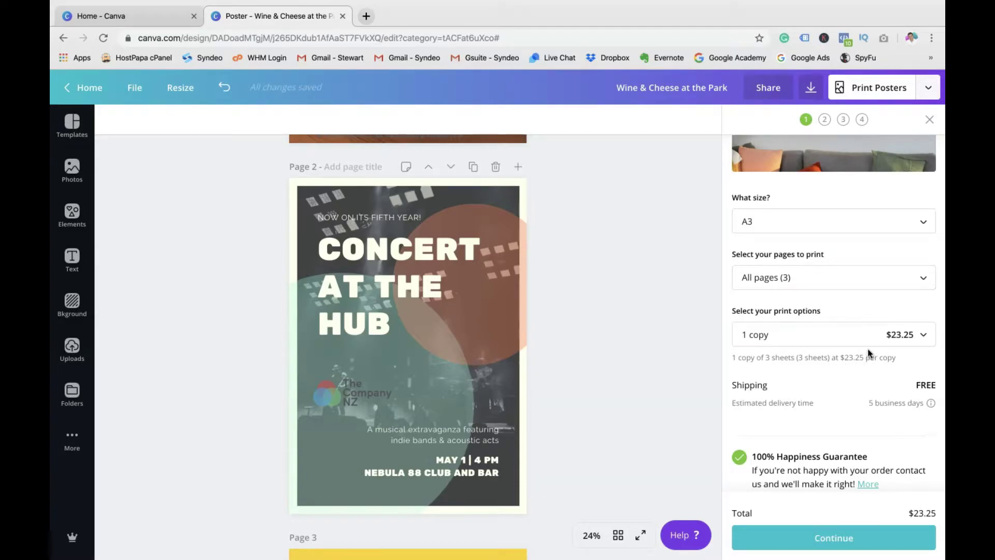
pyautogui.scroll(1, 872, 344)
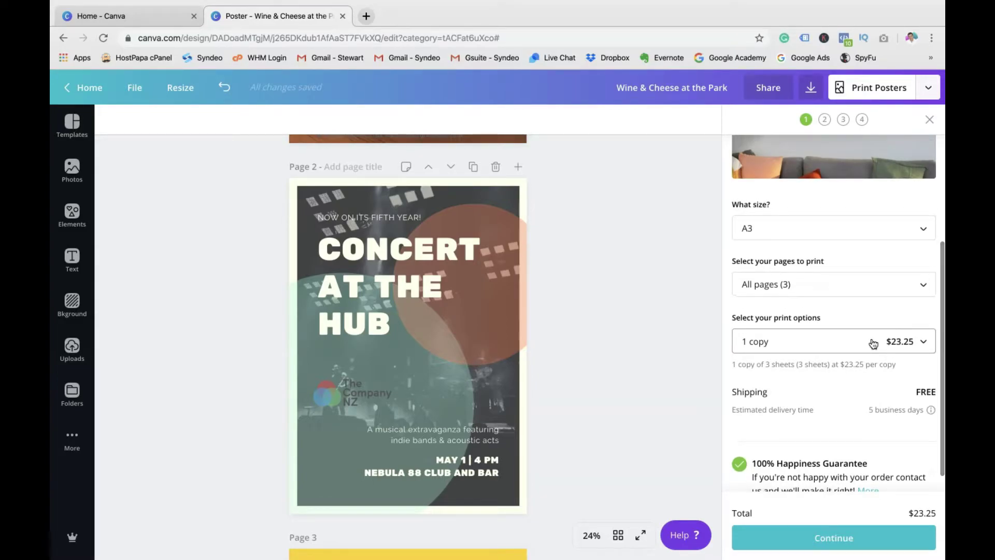
pyautogui.scroll(2, 873, 344)
pyautogui.scroll(1, 872, 344)
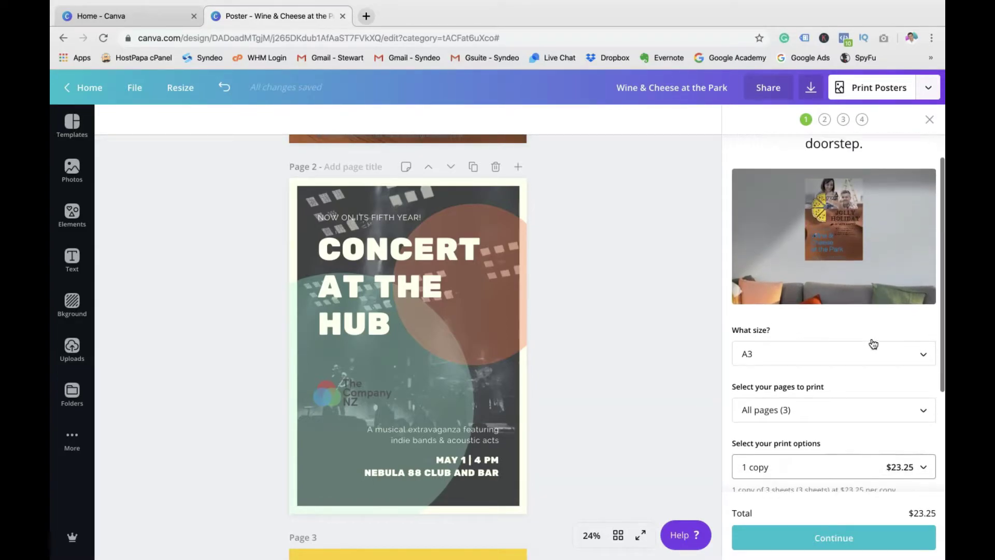
pyautogui.scroll(-3, 872, 344)
pyautogui.scroll(1, 872, 344)
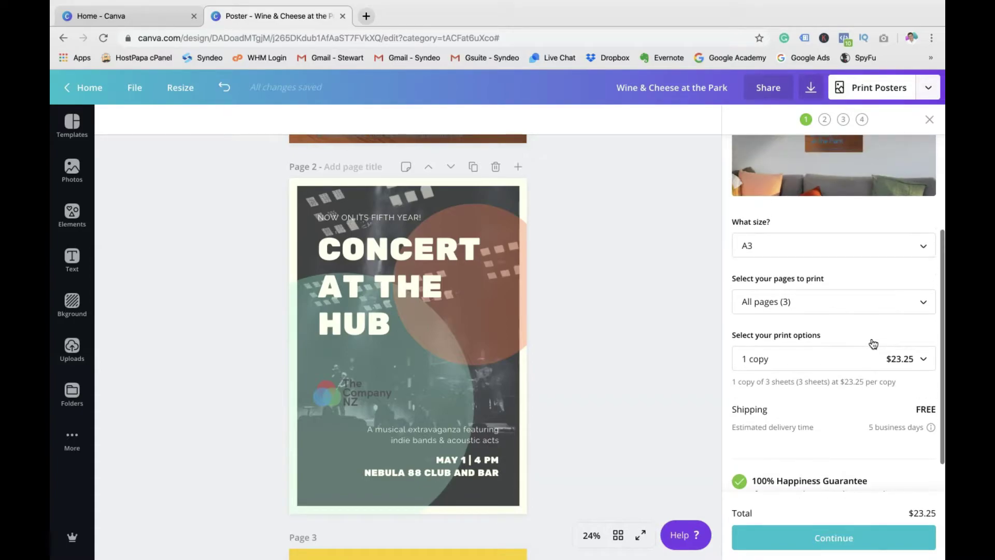
pyautogui.scroll(3, 873, 344)
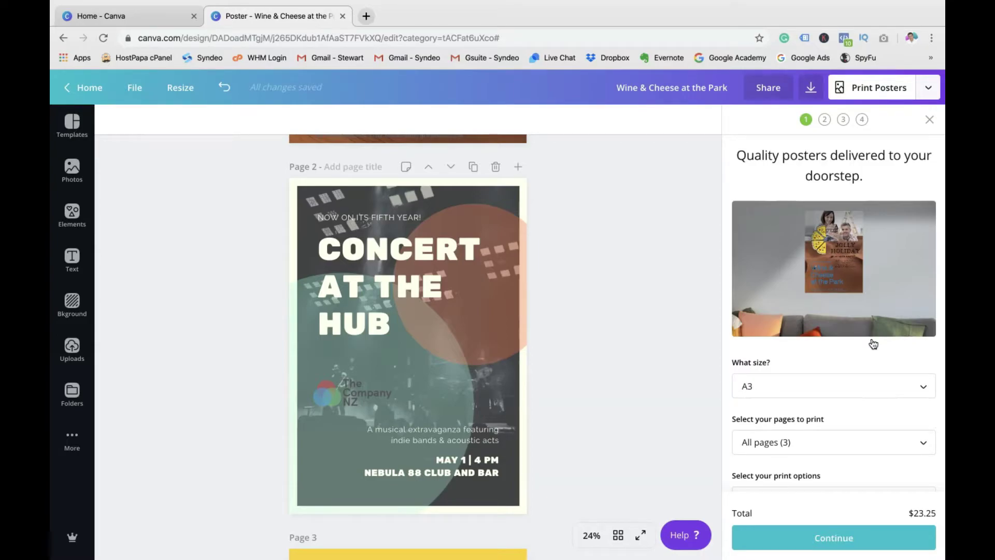
pyautogui.scroll(-3, 873, 343)
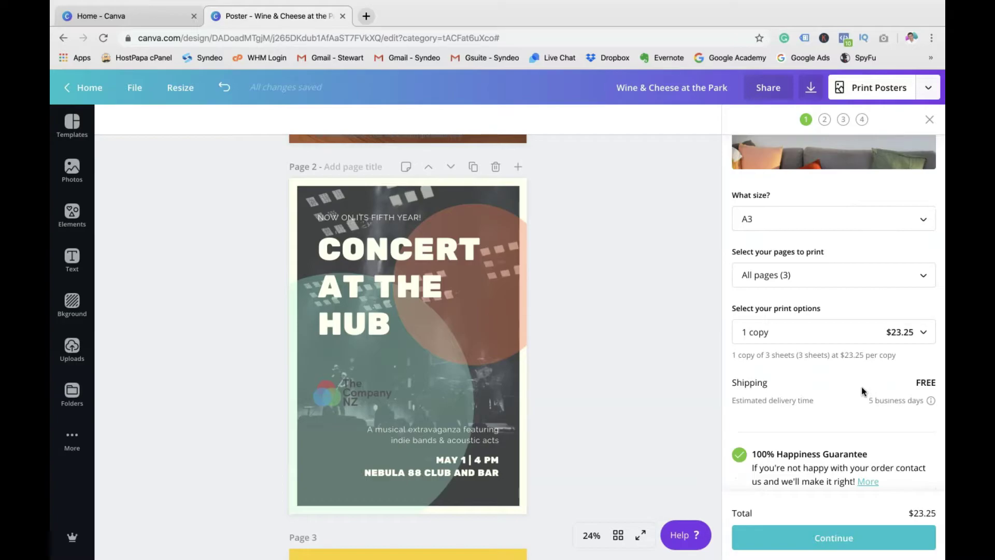
pyautogui.scroll(1, 861, 386)
pyautogui.scroll(2, 861, 387)
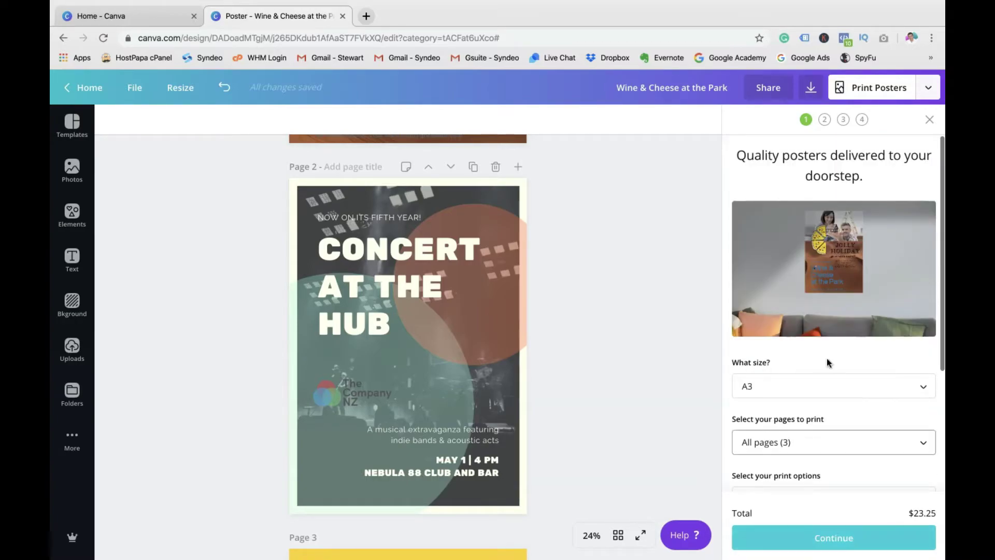
# Close the print options and publishing list, returning to the Concert at the Hub page.
pyautogui.click(928, 119)
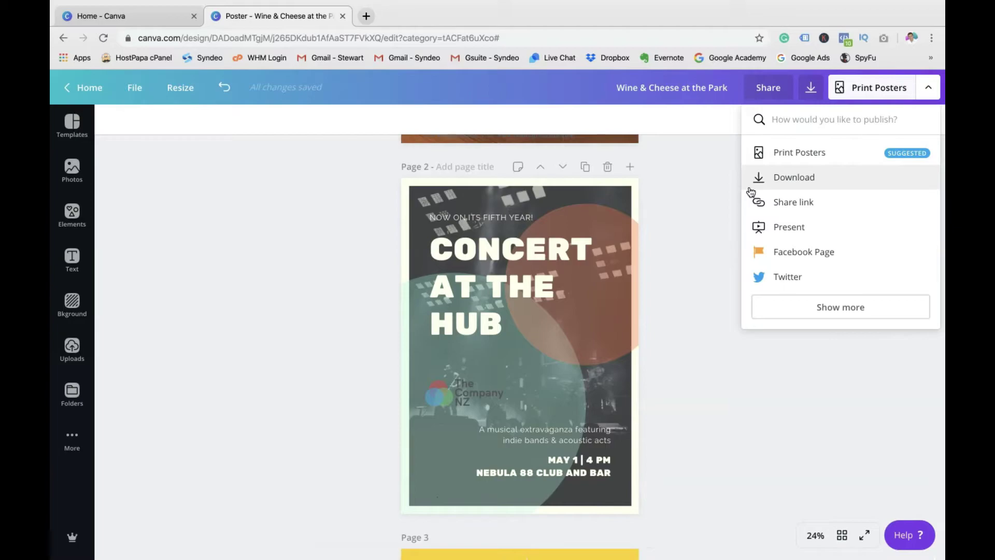
pyautogui.click(700, 205)
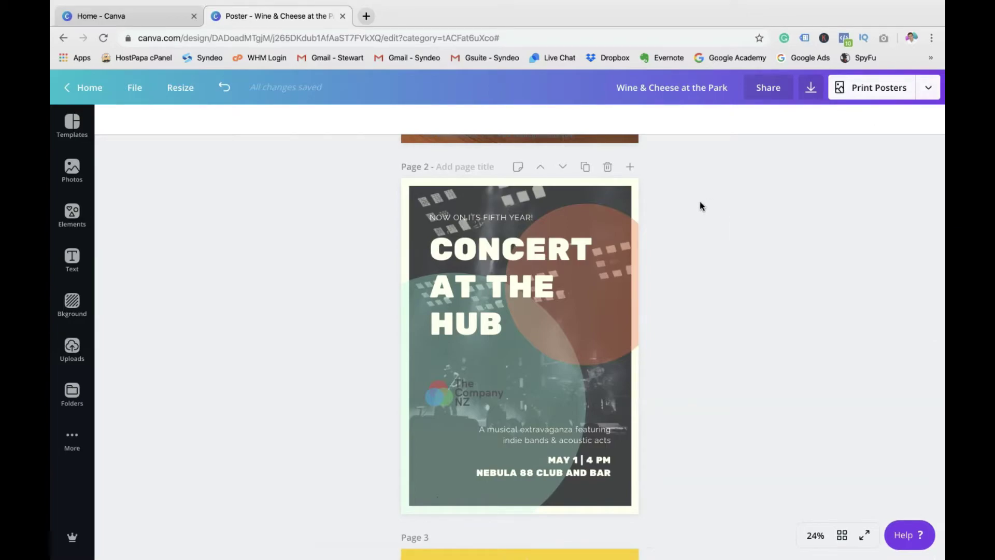